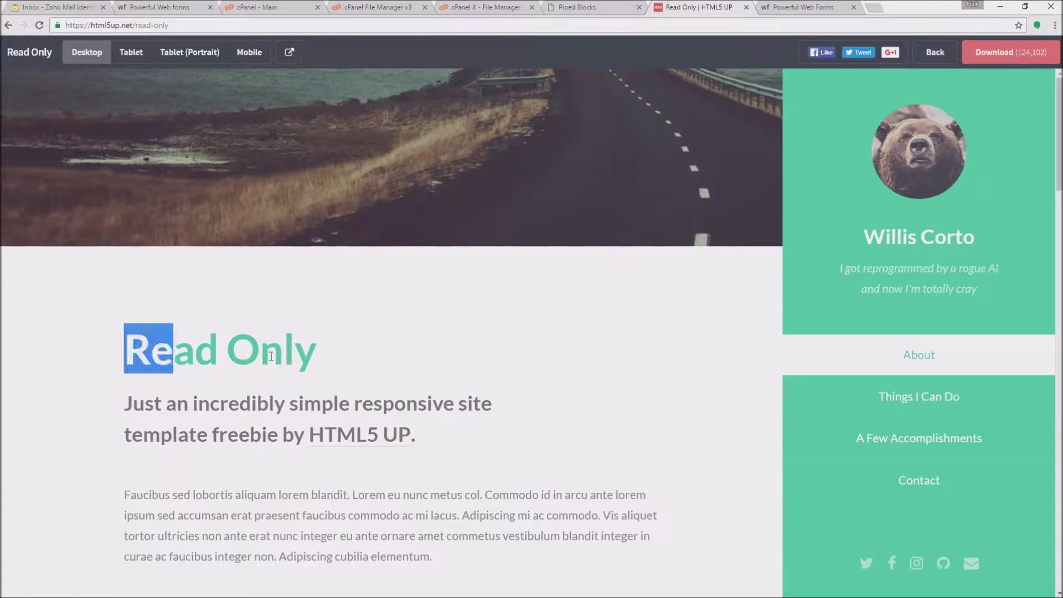
# - Scroll the Piped Blocks site down to its Contact Me form
pyautogui.click(603, 4)
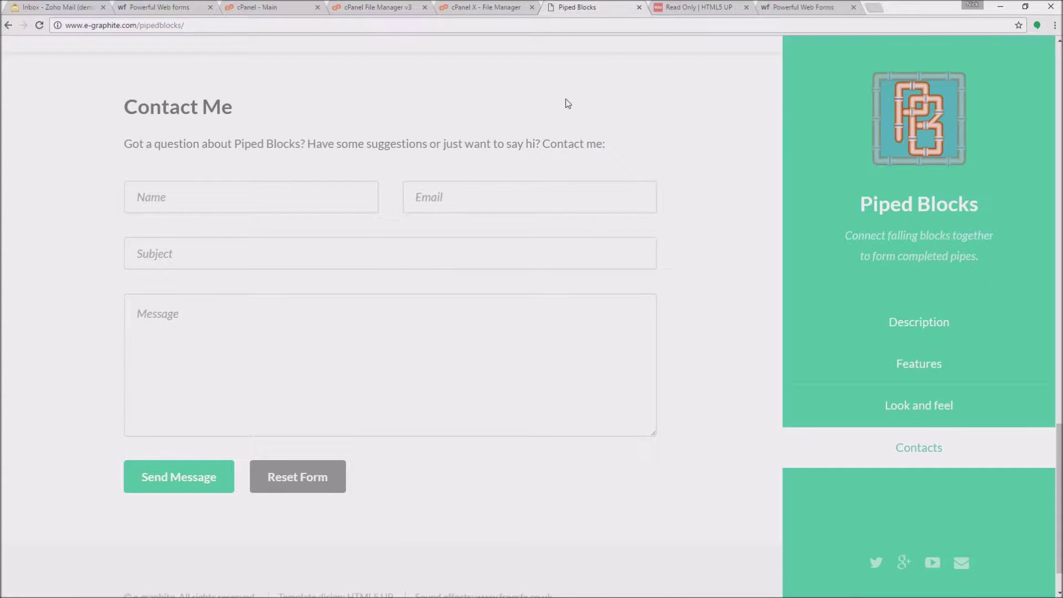
pyautogui.scroll(10, 567, 102)
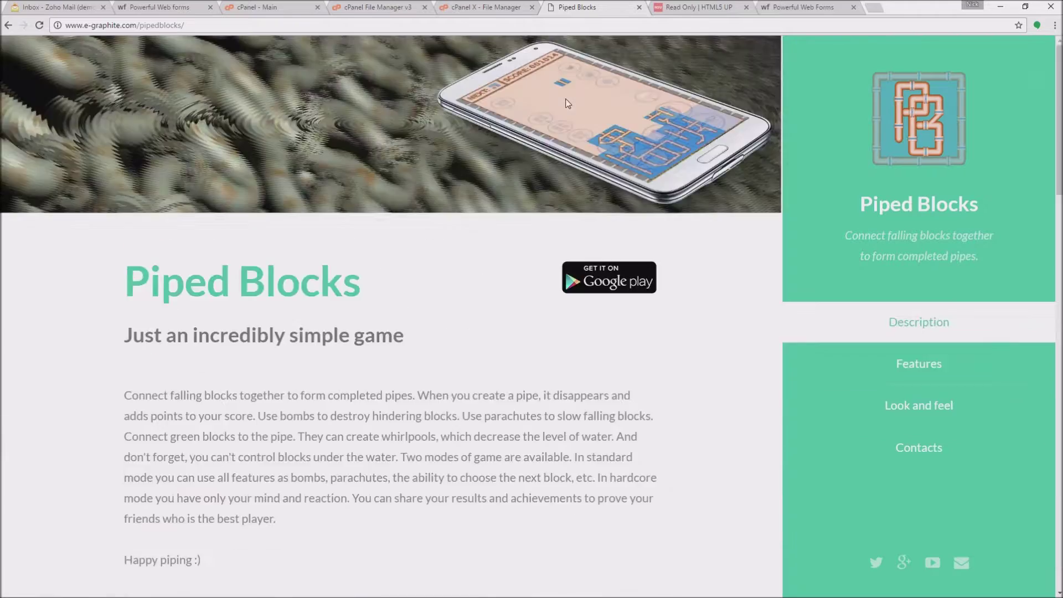
pyautogui.moveTo(123, 281); pyautogui.dragTo(357, 285)
pyautogui.scroll(-10, 357, 285)
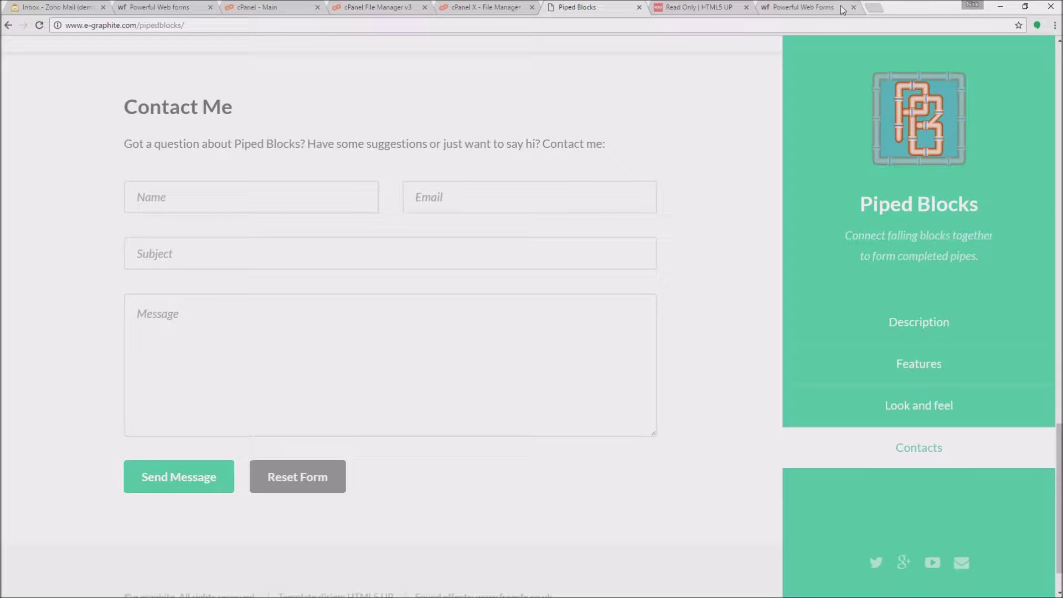
pyautogui.click(827, 8)
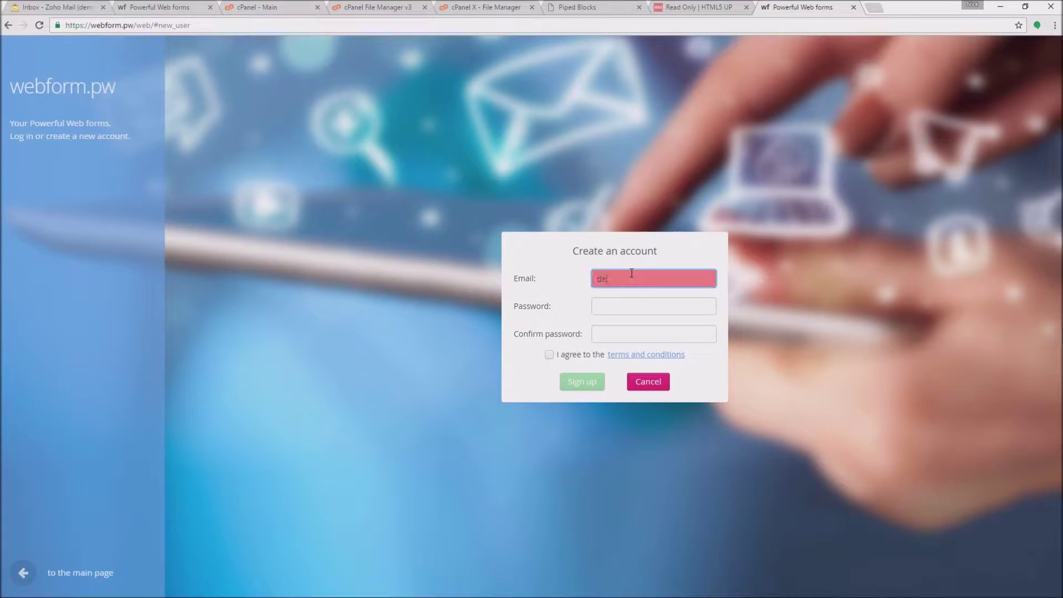
# - Sign up for a webform.pw account with email and password, then open the activation email
pyautogui.press('Tab')
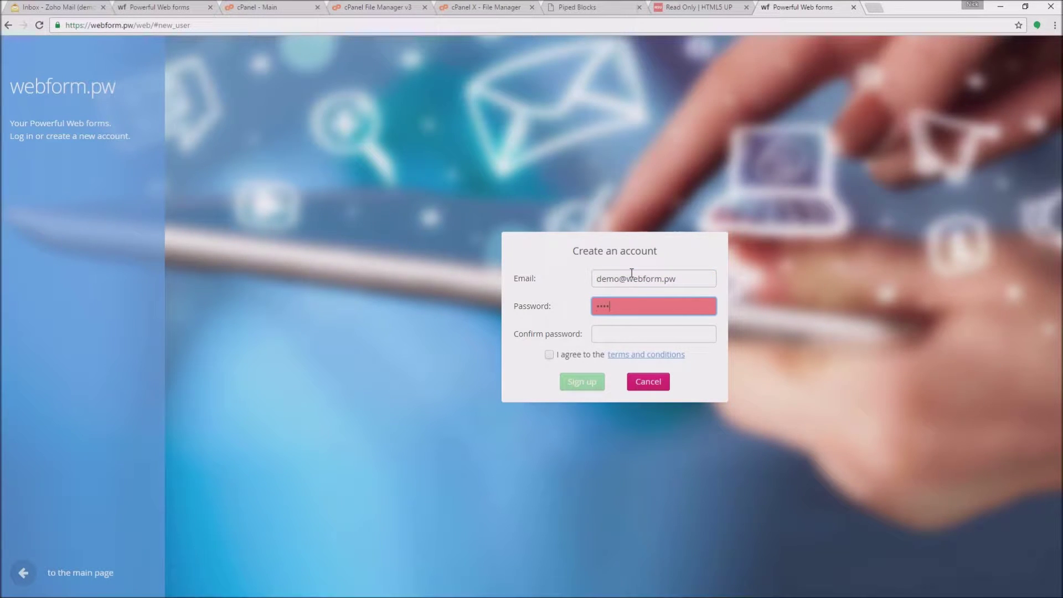
pyautogui.press('Tab')
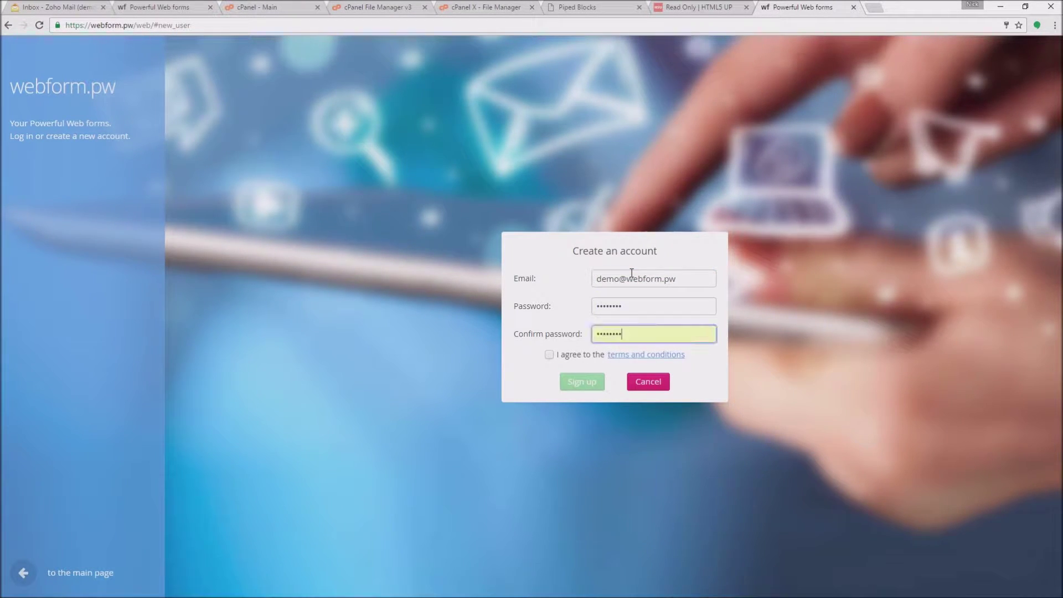
pyautogui.click(549, 355)
pyautogui.click(579, 388)
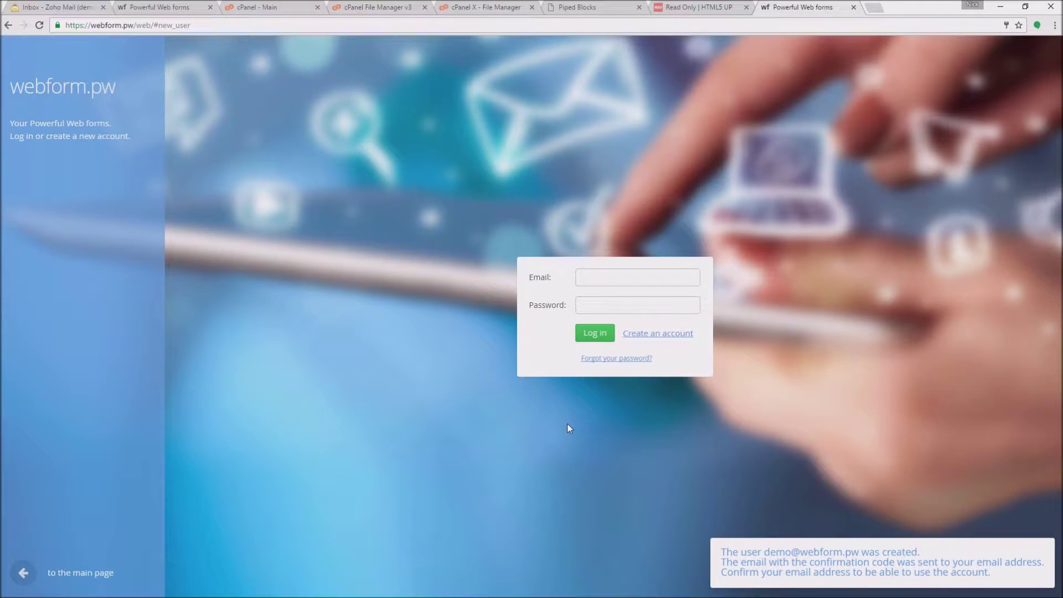
pyautogui.click(57, 8)
pyautogui.click(216, 111)
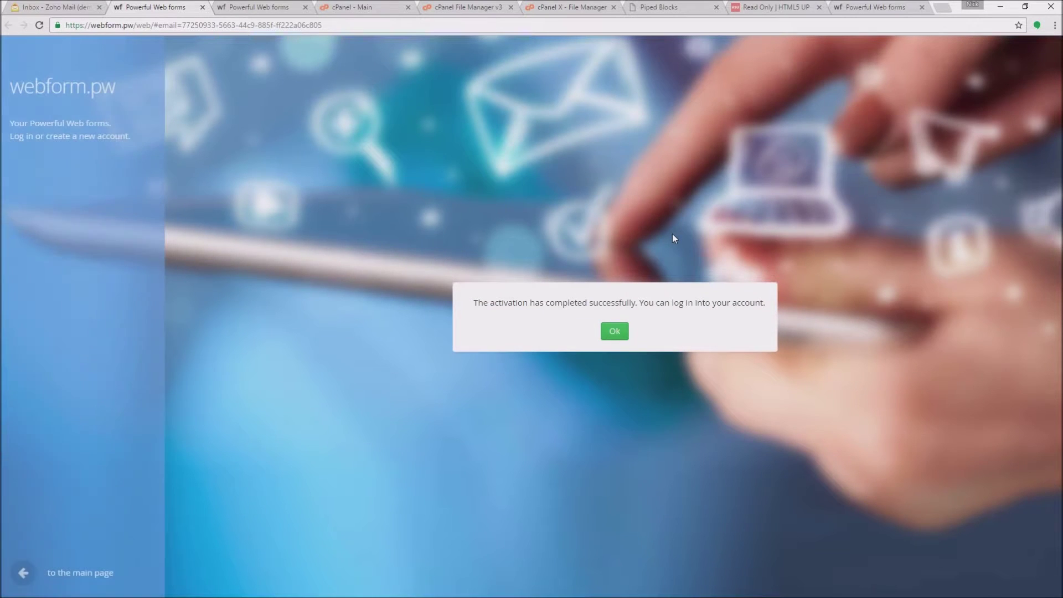
# - Dismiss the activation notice and log in with the new email and password
pyautogui.click(627, 334)
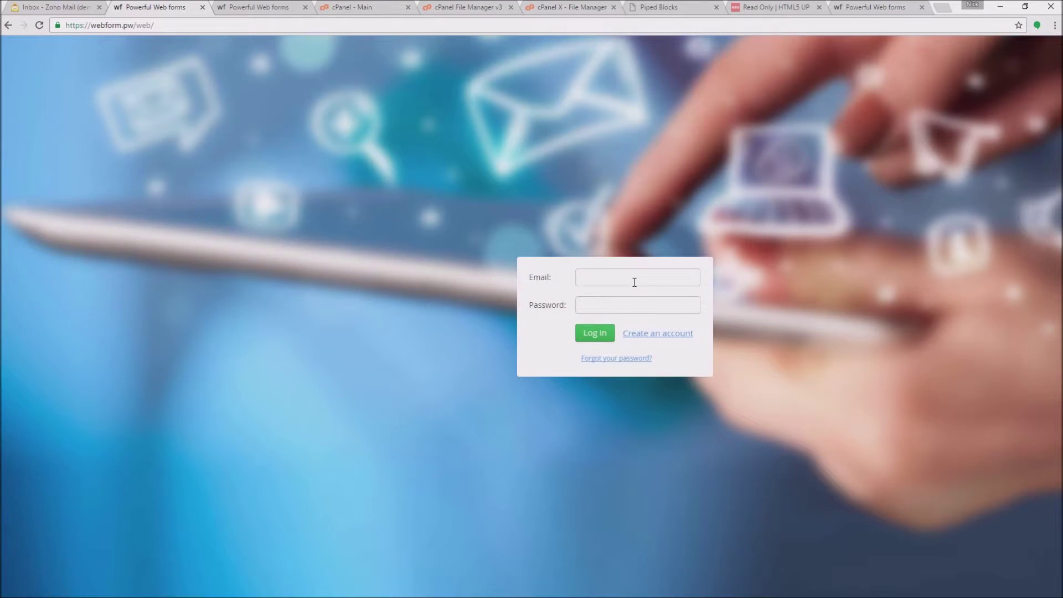
pyautogui.click(633, 278)
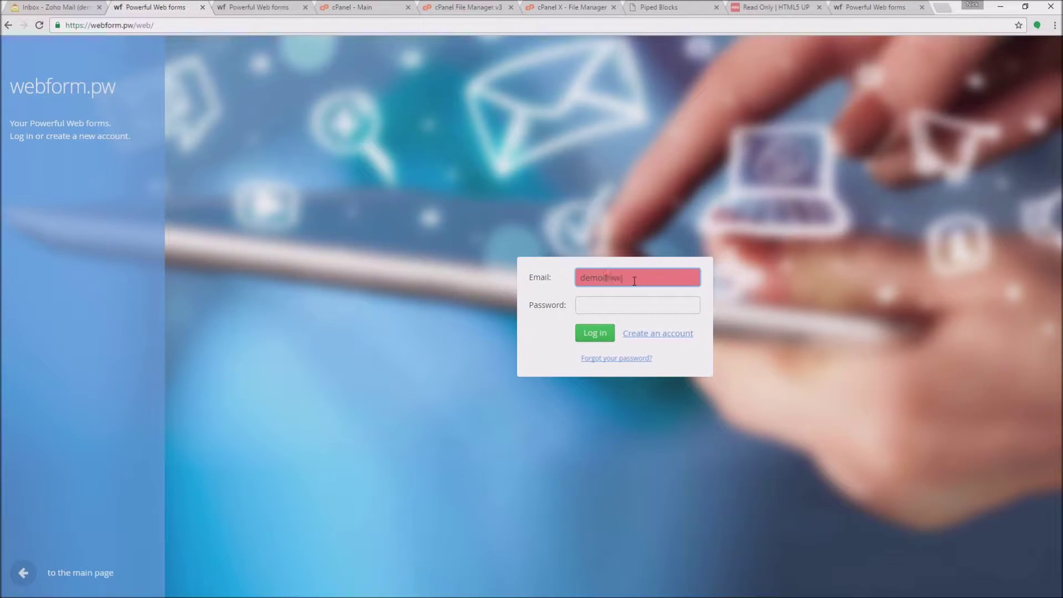
pyautogui.press('Tab')
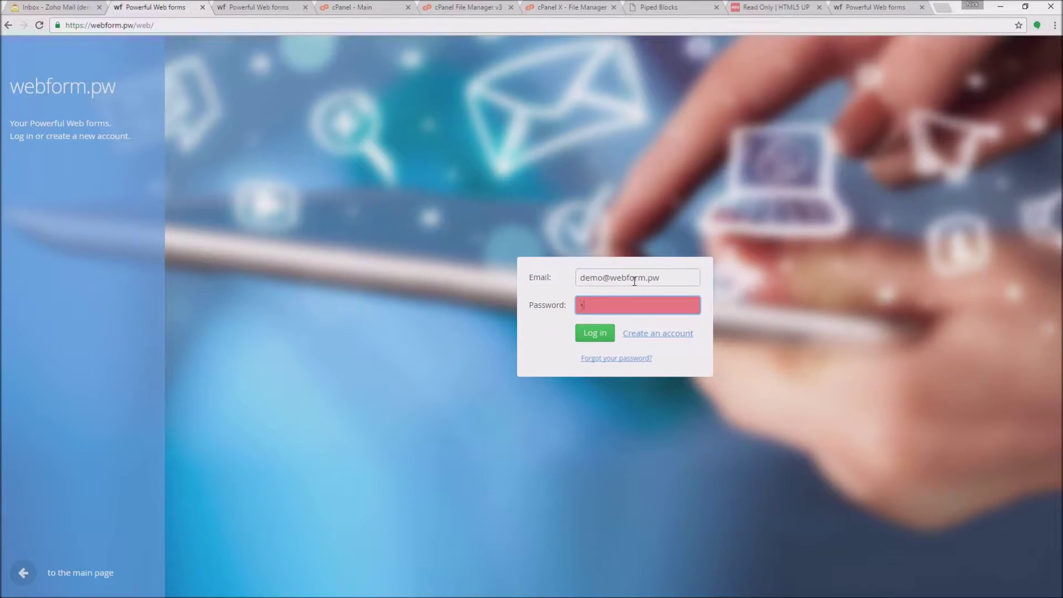
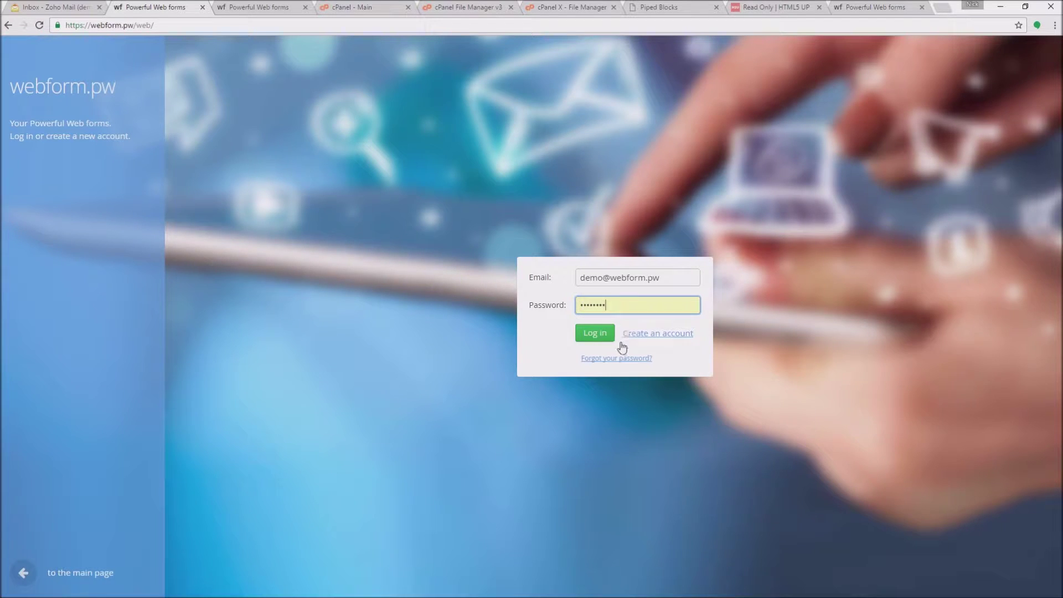
pyautogui.click(611, 336)
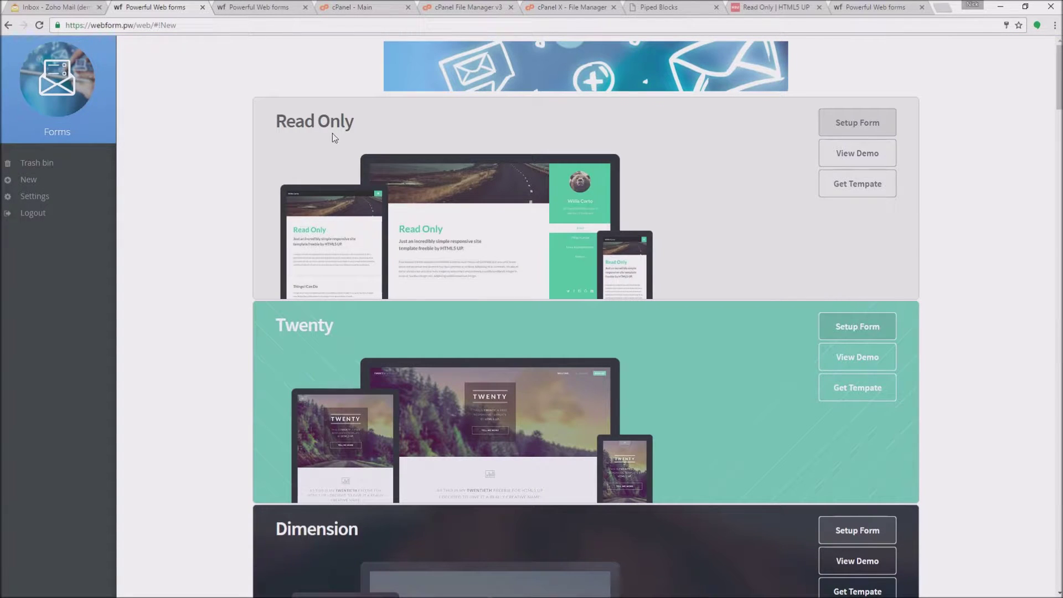
# - Create a 'Piped Blocks' form from the Read Only template and copy its embed script
pyautogui.moveTo(353, 122); pyautogui.dragTo(276, 122)
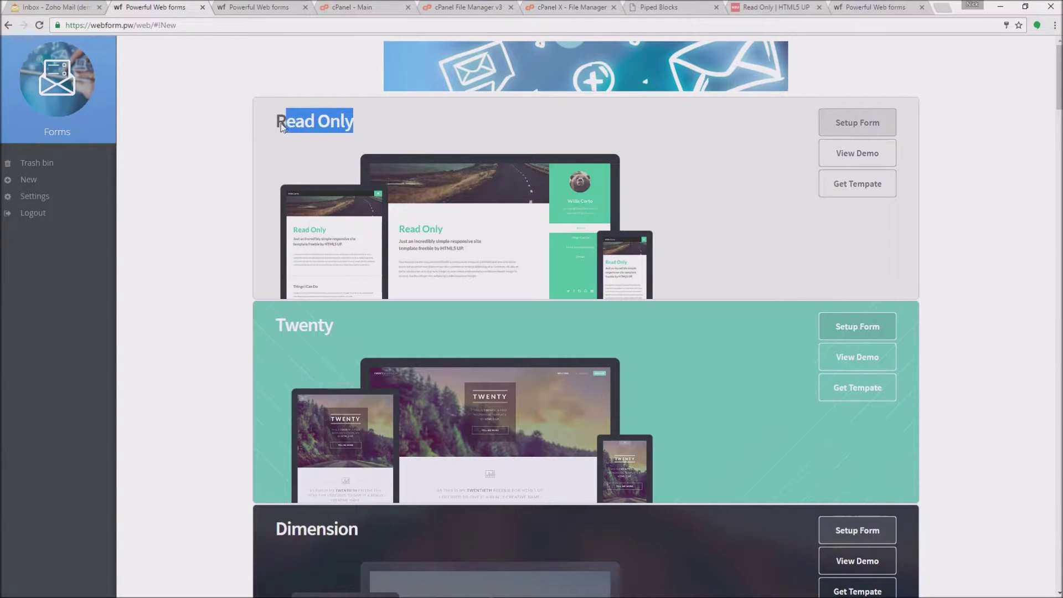
pyautogui.click(838, 126)
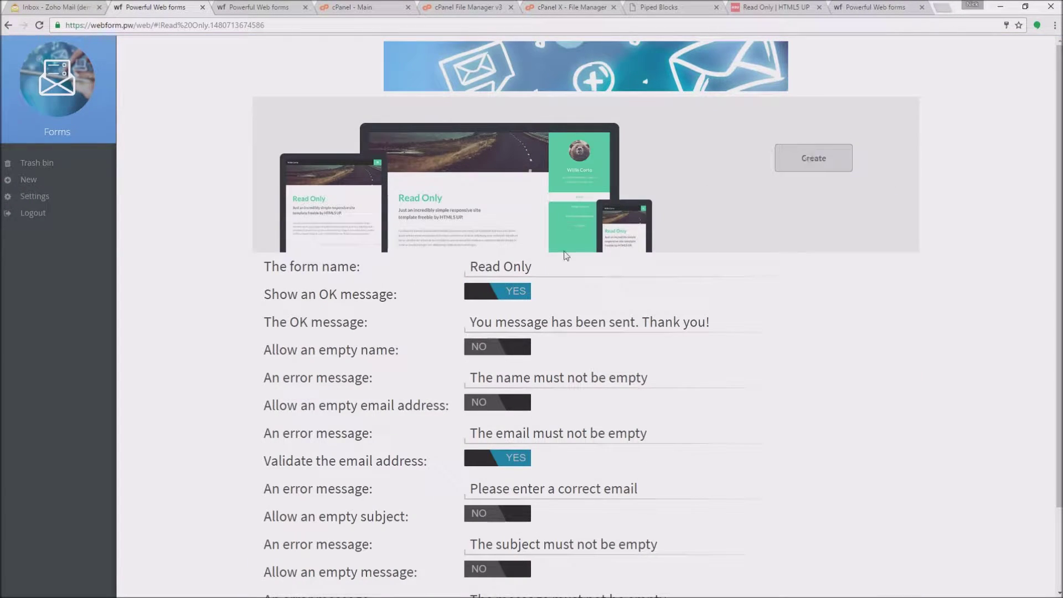
pyautogui.moveTo(551, 265); pyautogui.dragTo(445, 271)
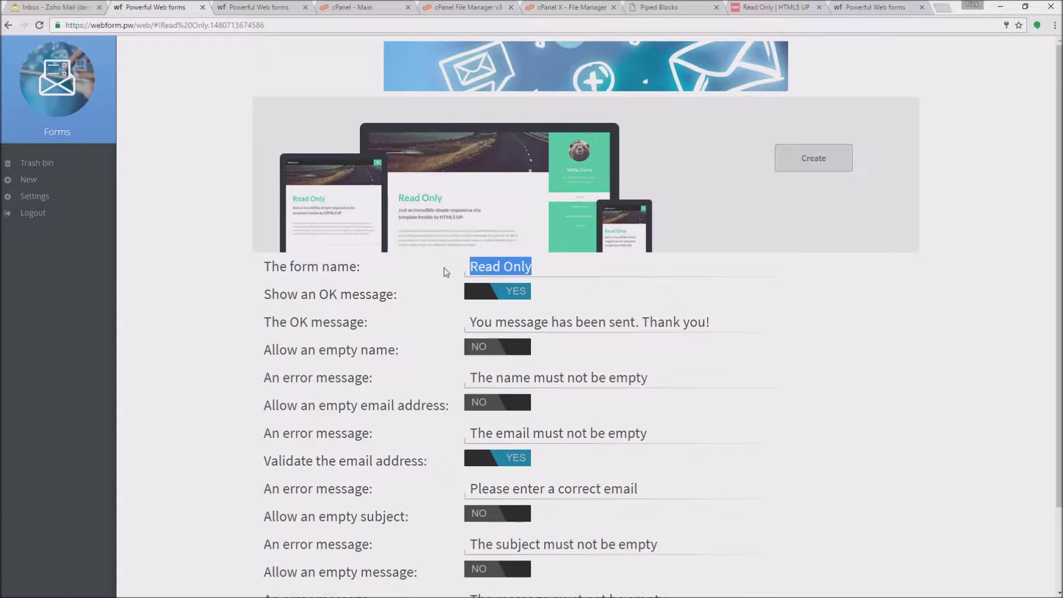
pyautogui.write('Piped ')
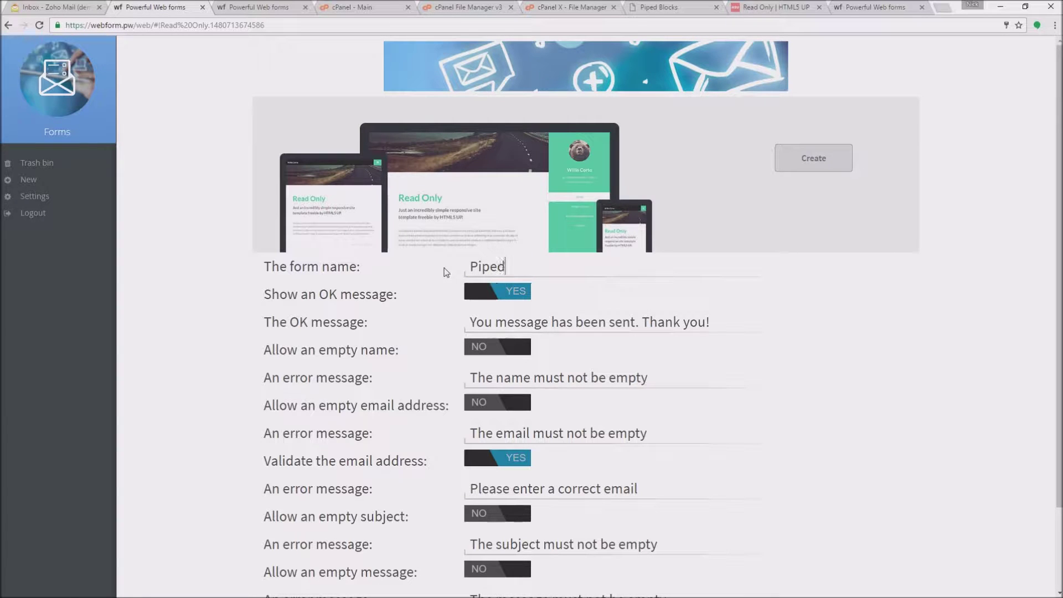
pyautogui.write('Blocks')
pyautogui.click(809, 166)
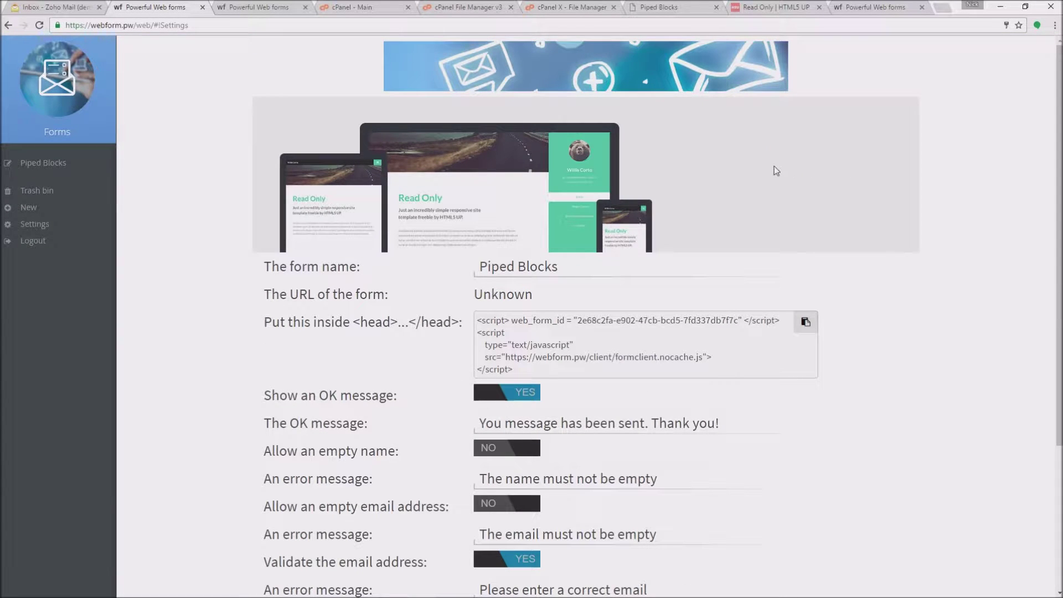
pyautogui.click(803, 325)
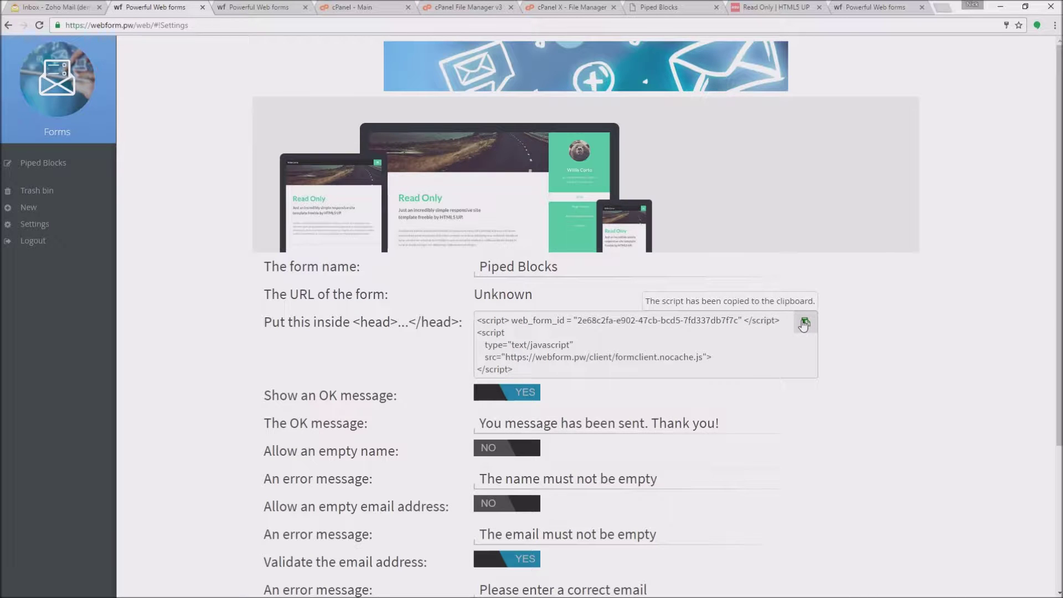
# - Paste the webform script on a new line after </noscript> in index.html's head
pyautogui.click(587, 12)
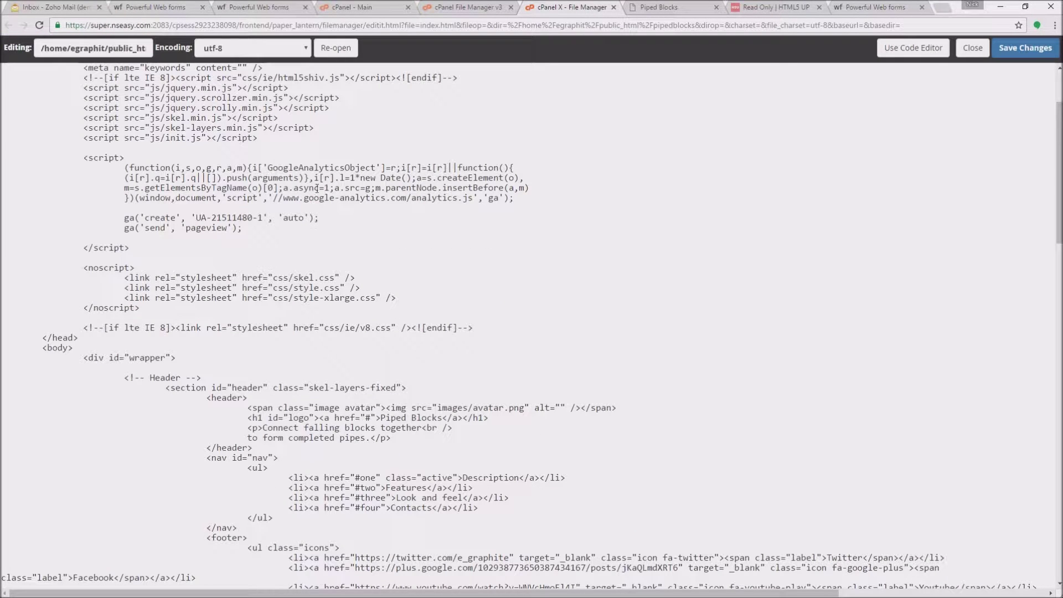
pyautogui.click(148, 320)
pyautogui.press('Return')
pyautogui.press('Return')
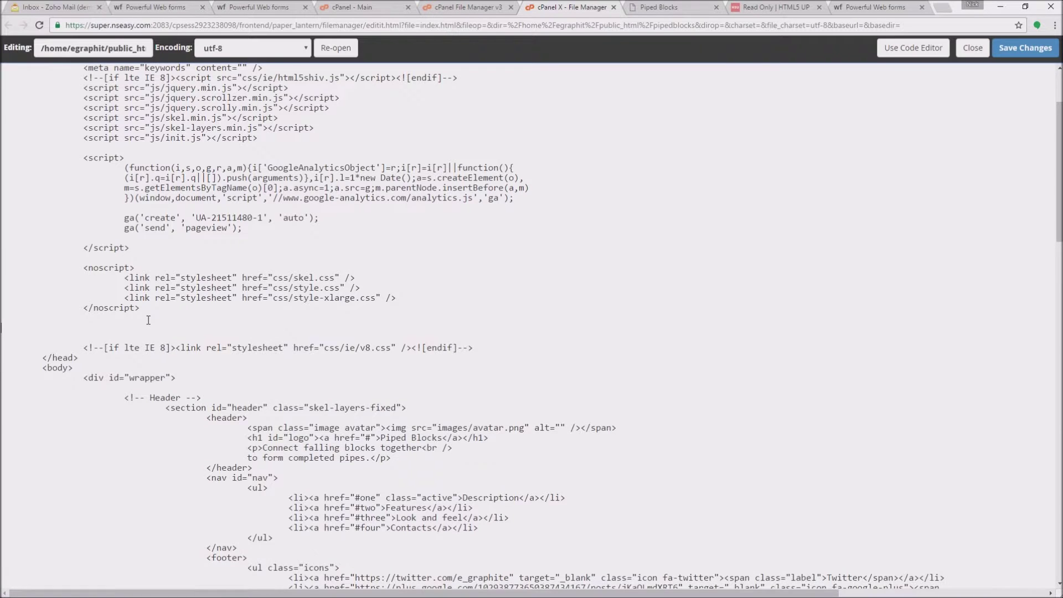
pyautogui.hotkey('ctrl', 'v')
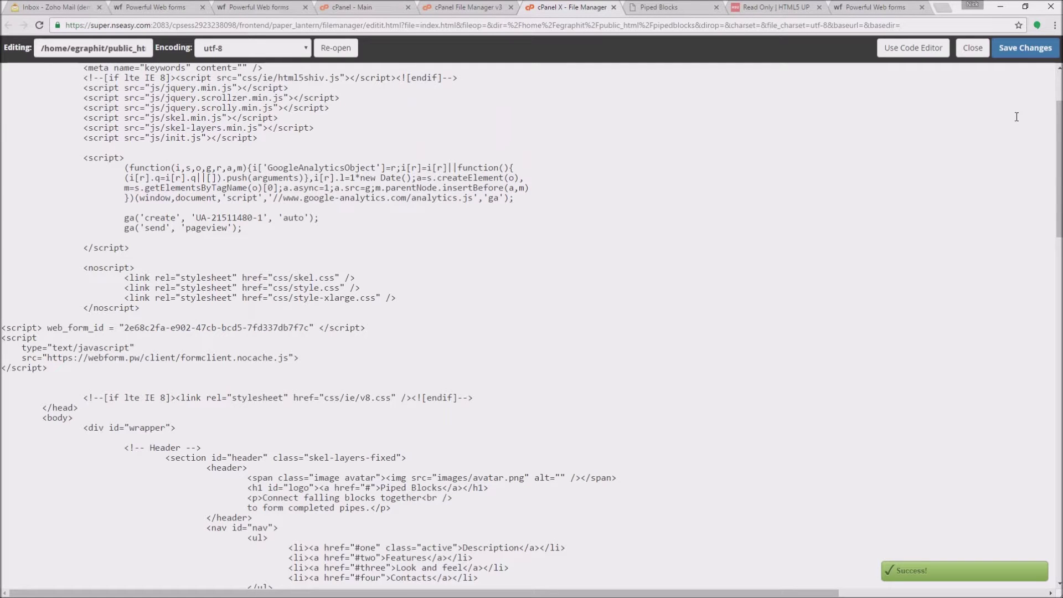
# - Reload the Piped Blocks page and try submitting the contact form without a name
pyautogui.click(678, 9)
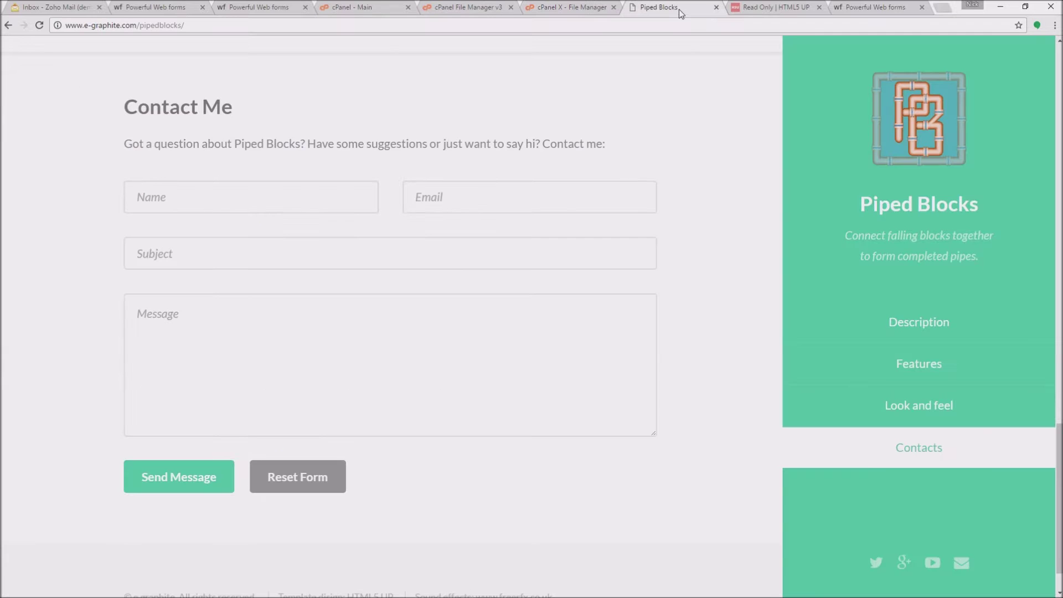
pyautogui.click(206, 26)
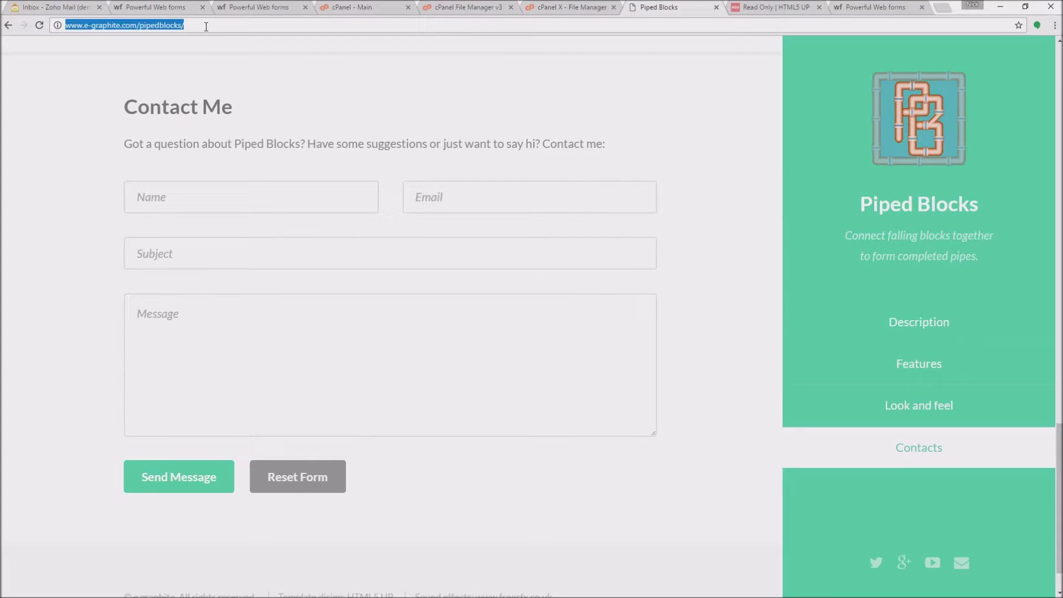
pyautogui.press('Return')
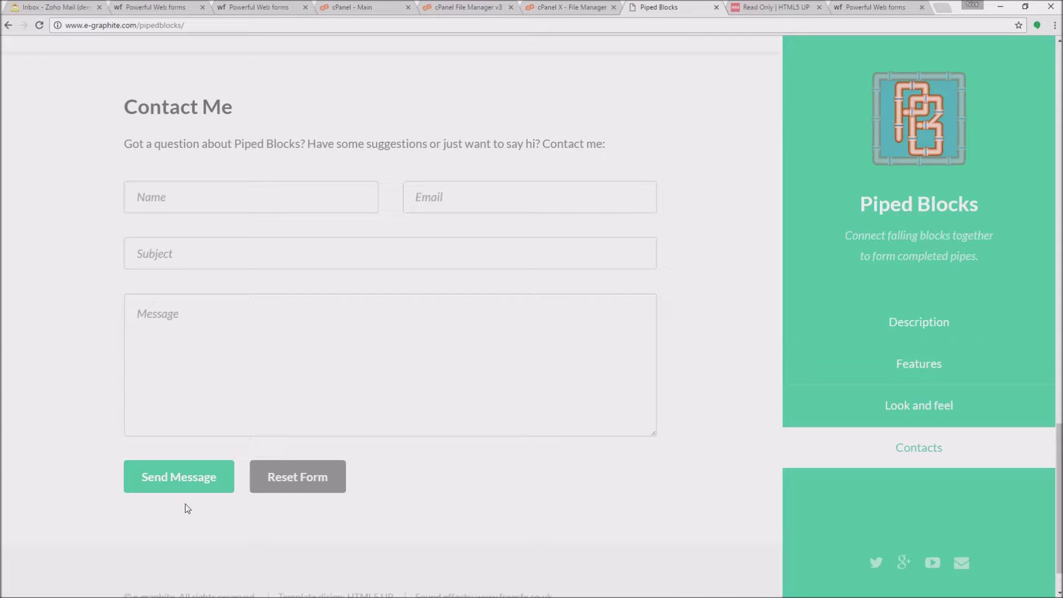
pyautogui.click(197, 489)
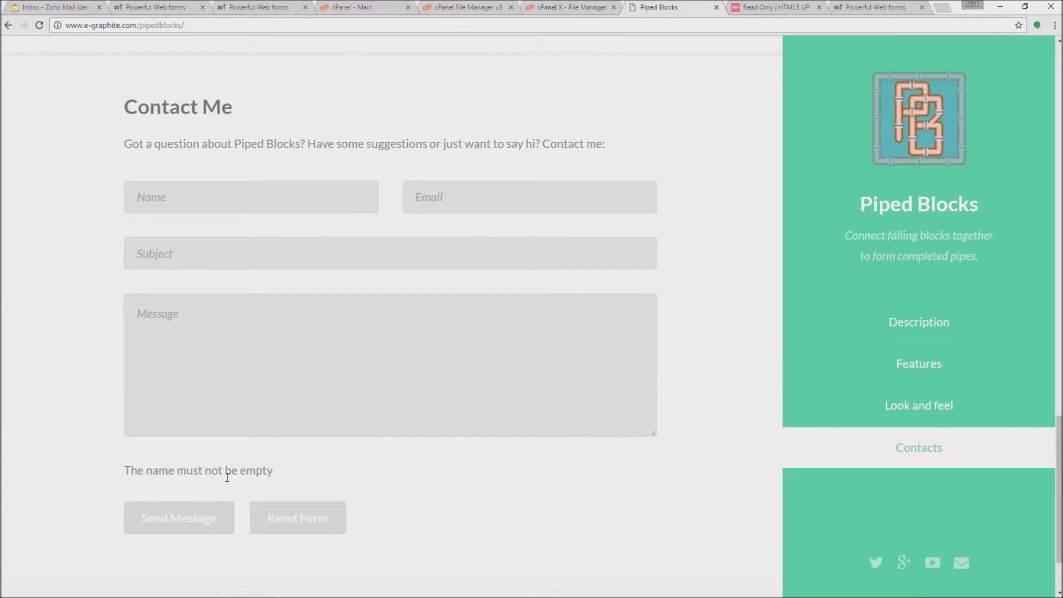
# - Fill in the name, the autofilled email and the subject 'test subject'
pyautogui.click(247, 201)
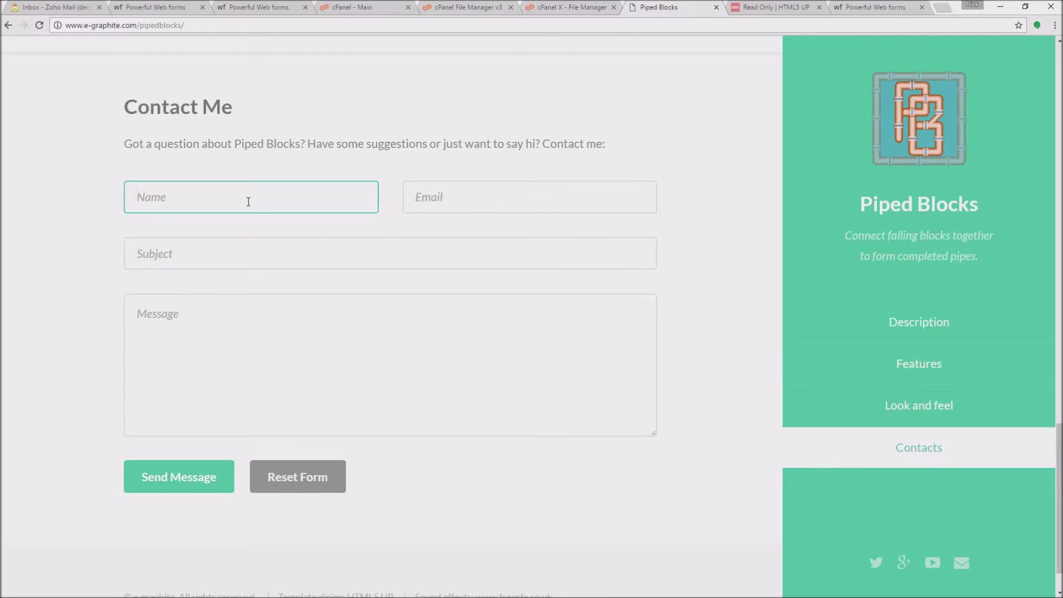
pyautogui.write('Nick')
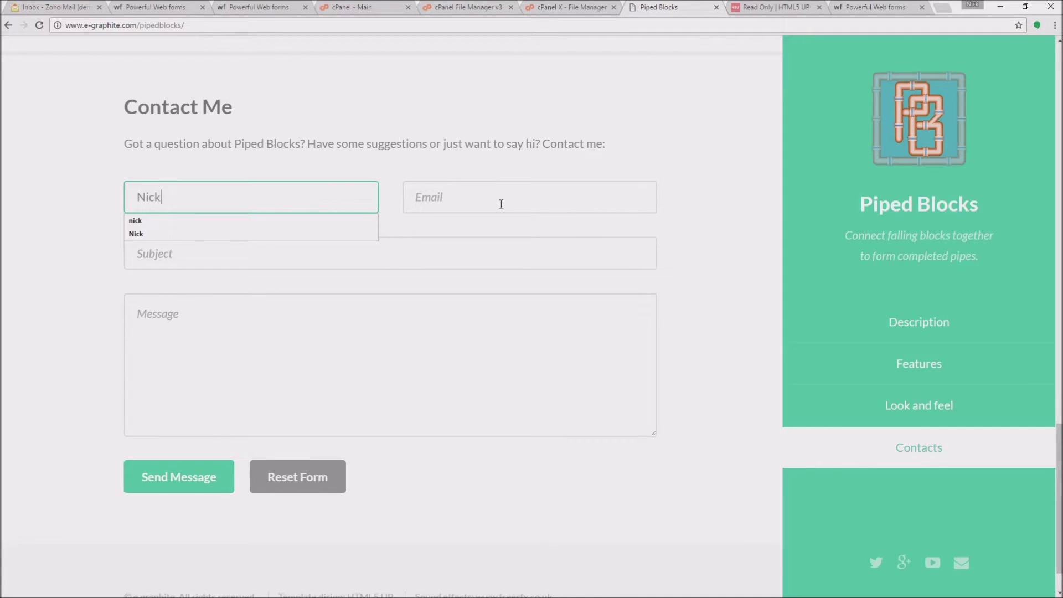
pyautogui.click(500, 203)
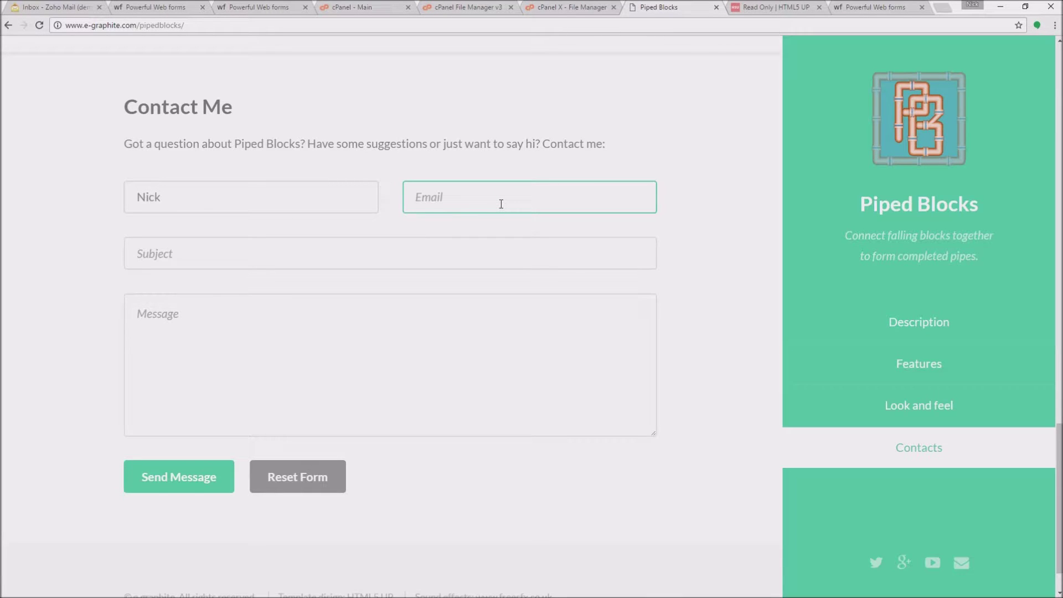
pyautogui.write('a')
pyautogui.click(481, 223)
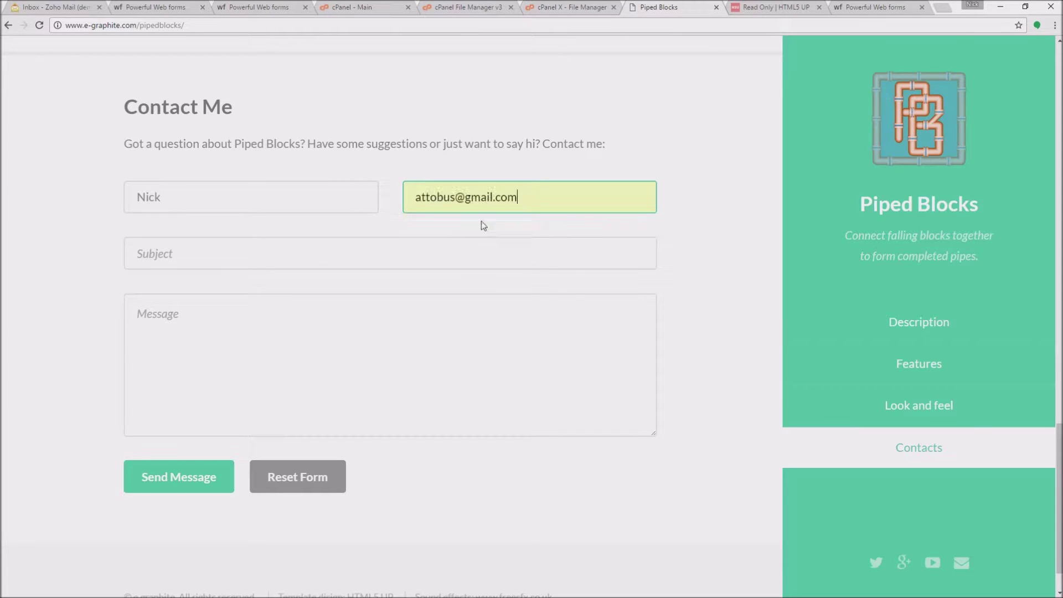
pyautogui.click(331, 263)
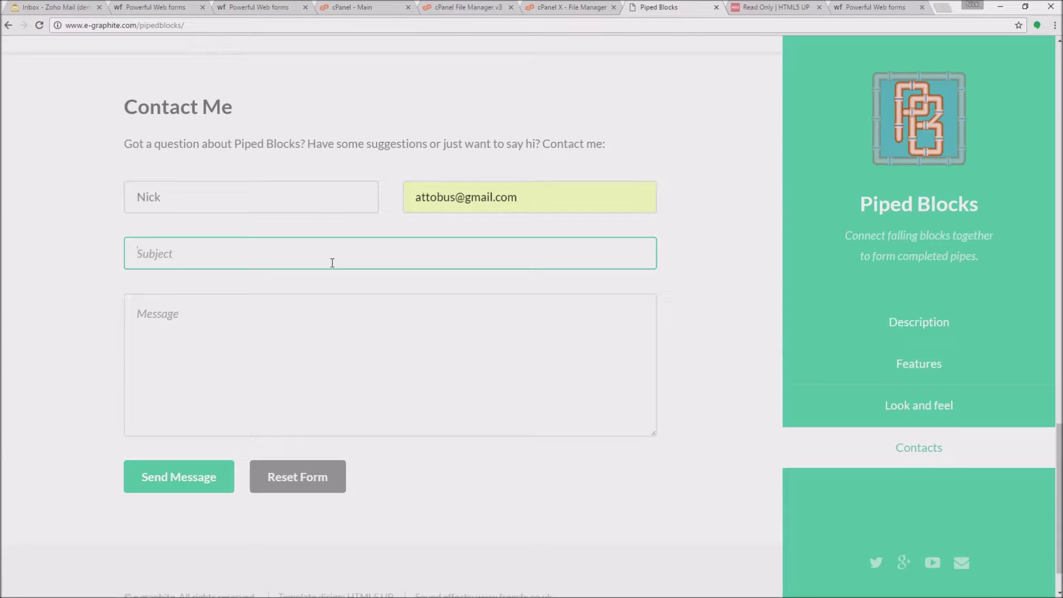
pyautogui.click(331, 263)
pyautogui.write('t')
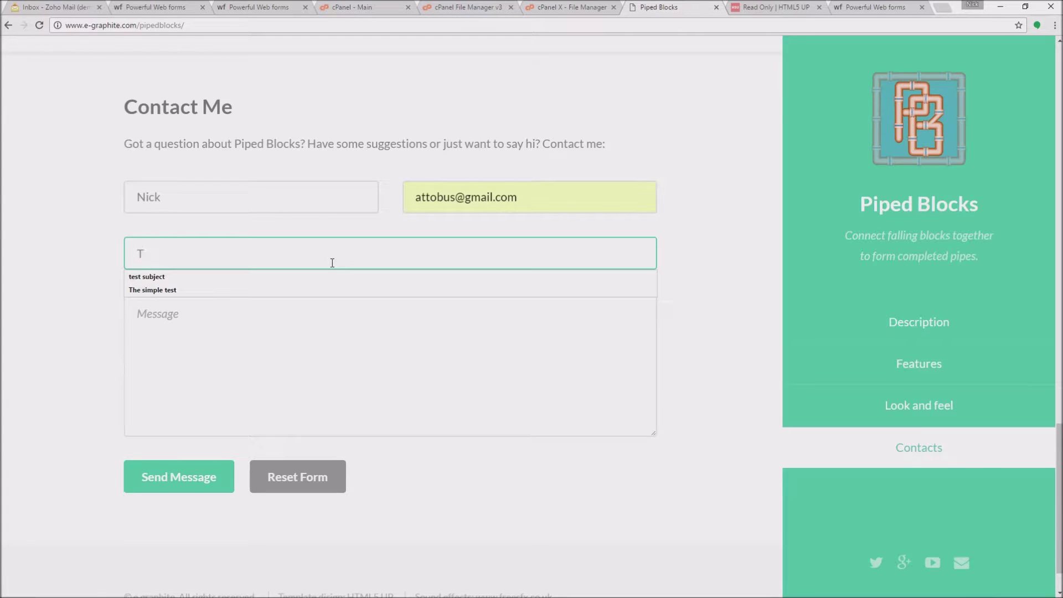
pyautogui.press('Down')
pyautogui.press('Return')
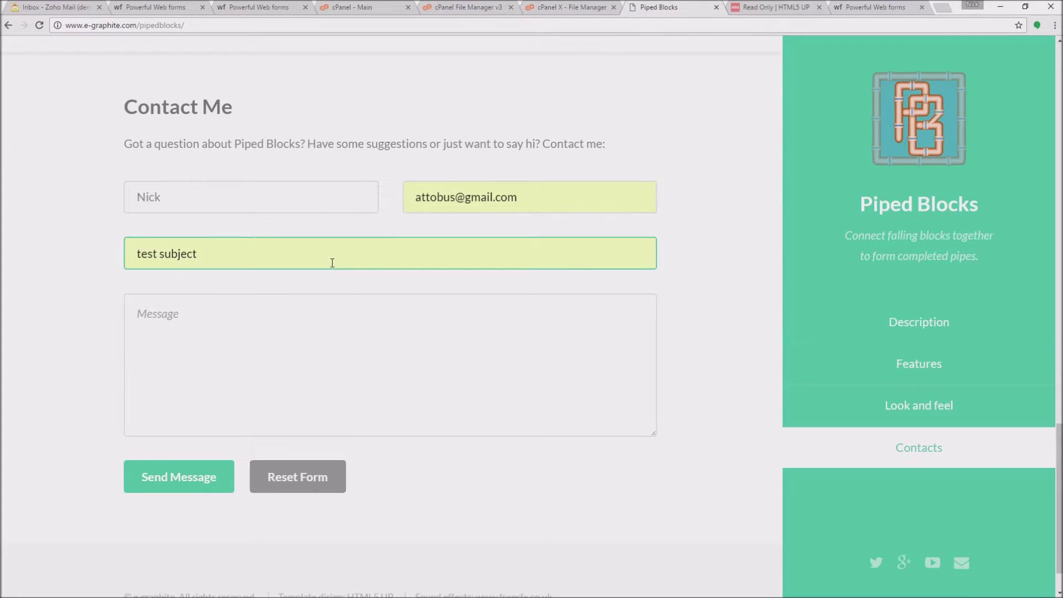
# - Write the message and send the test message
pyautogui.click(300, 333)
pyautogui.write('The mess')
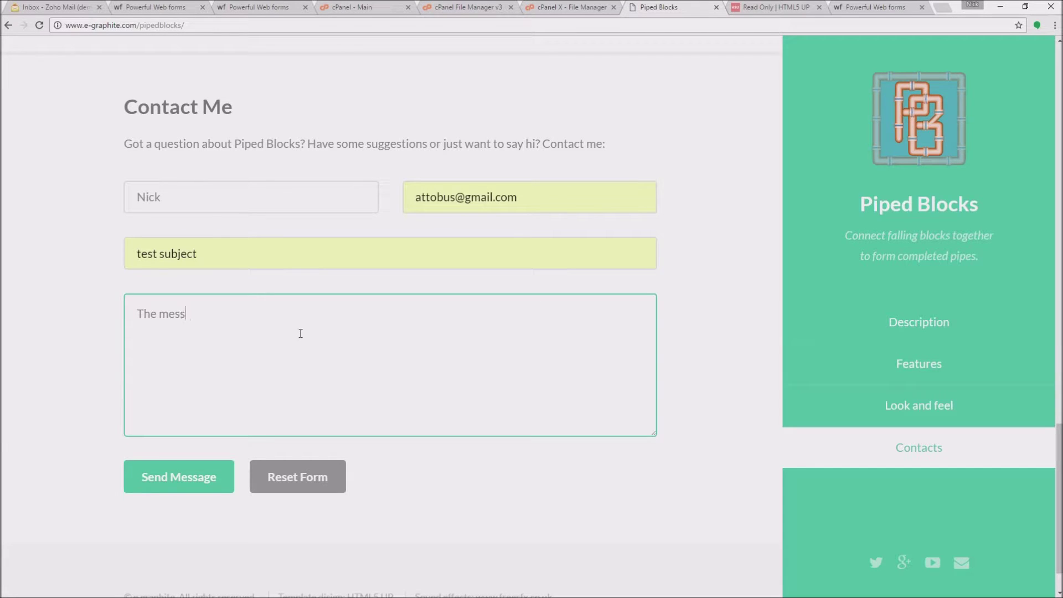
pyautogui.write('age')
pyautogui.click(173, 479)
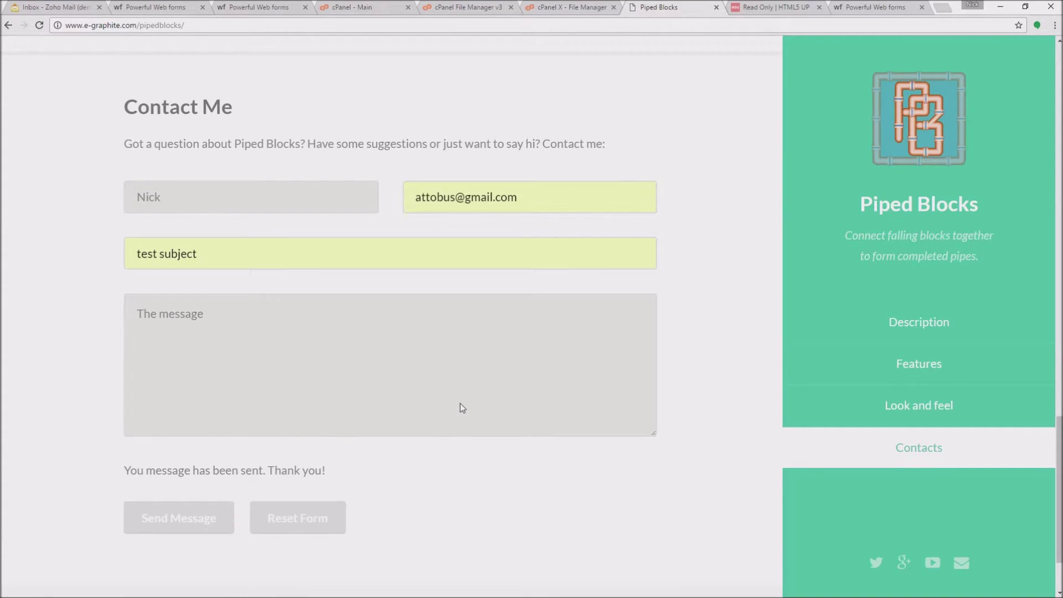
pyautogui.click(168, 7)
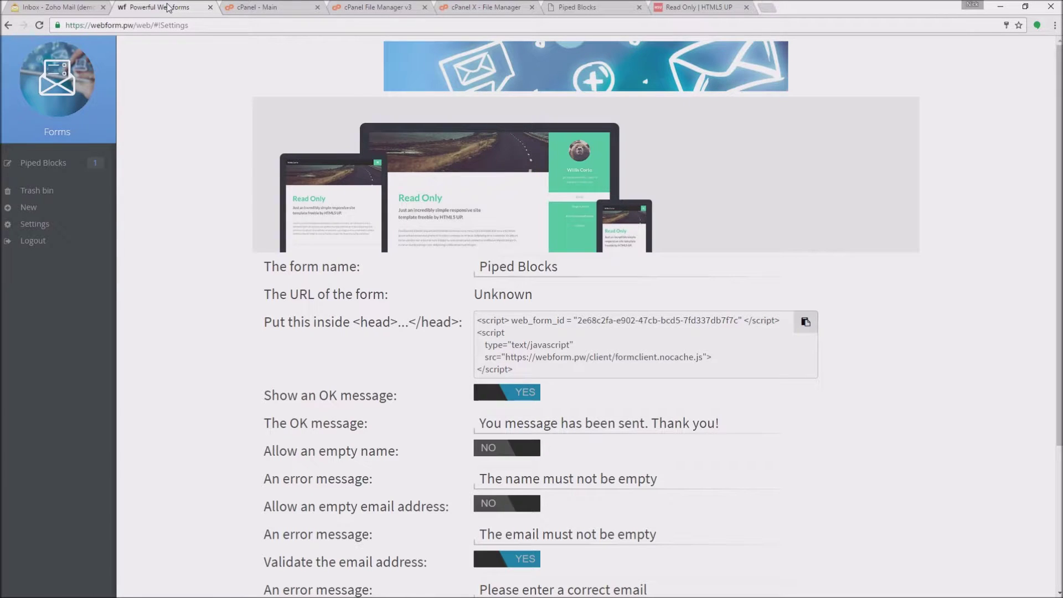
# - Read Nick's test message in the Piped Blocks inbox, then start a new contact message
pyautogui.click(36, 163)
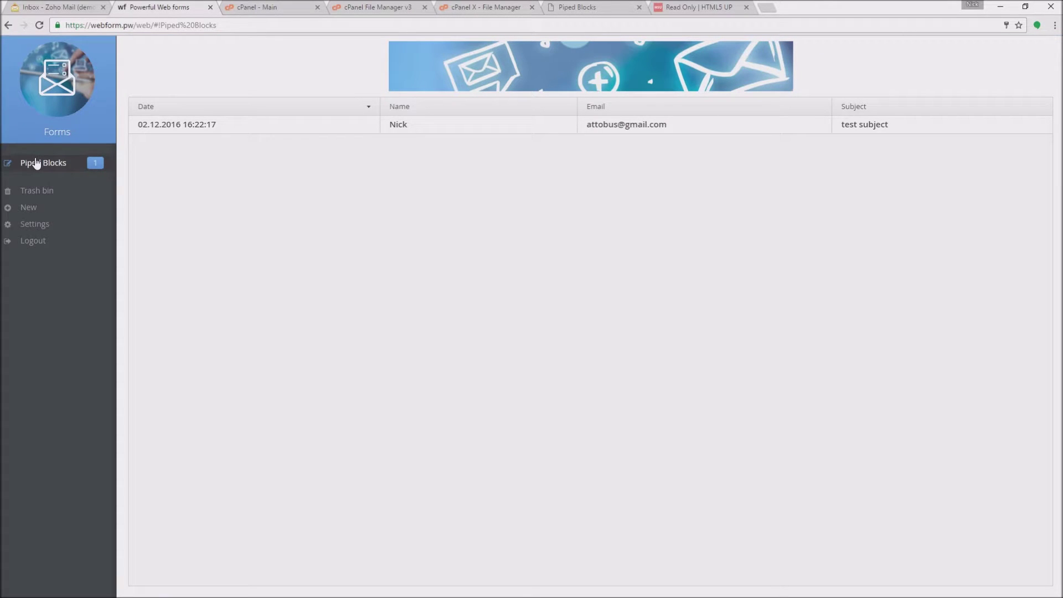
pyautogui.click(283, 127)
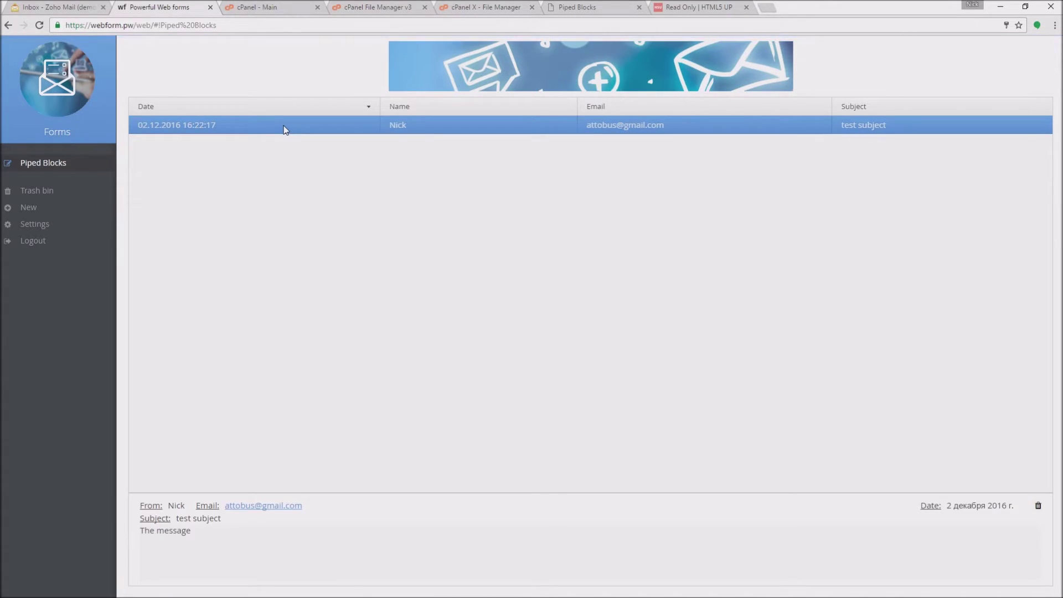
pyautogui.click(622, 8)
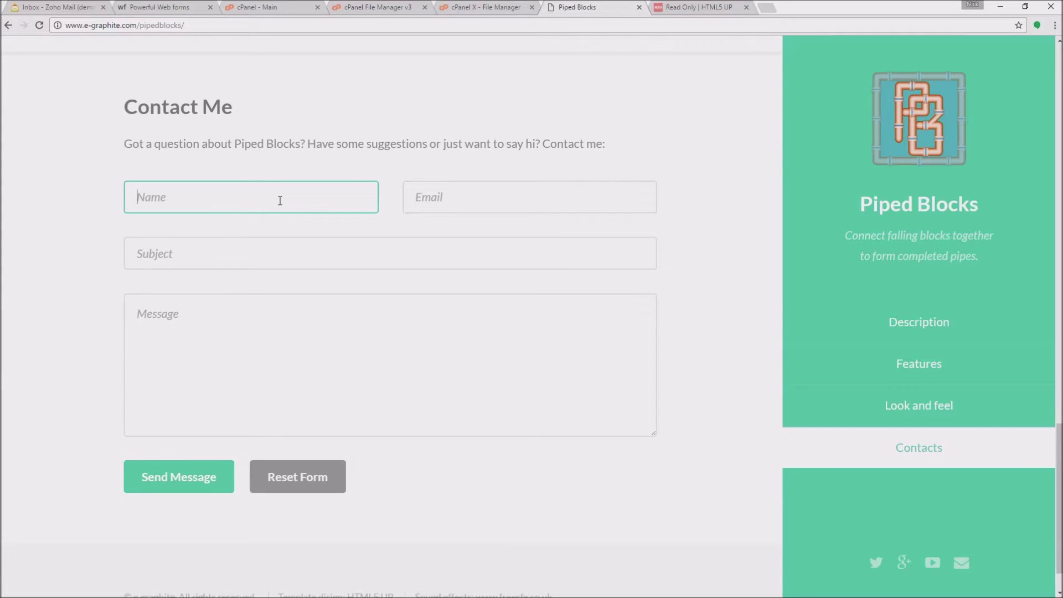
pyautogui.write('Max')
pyautogui.press('Tab')
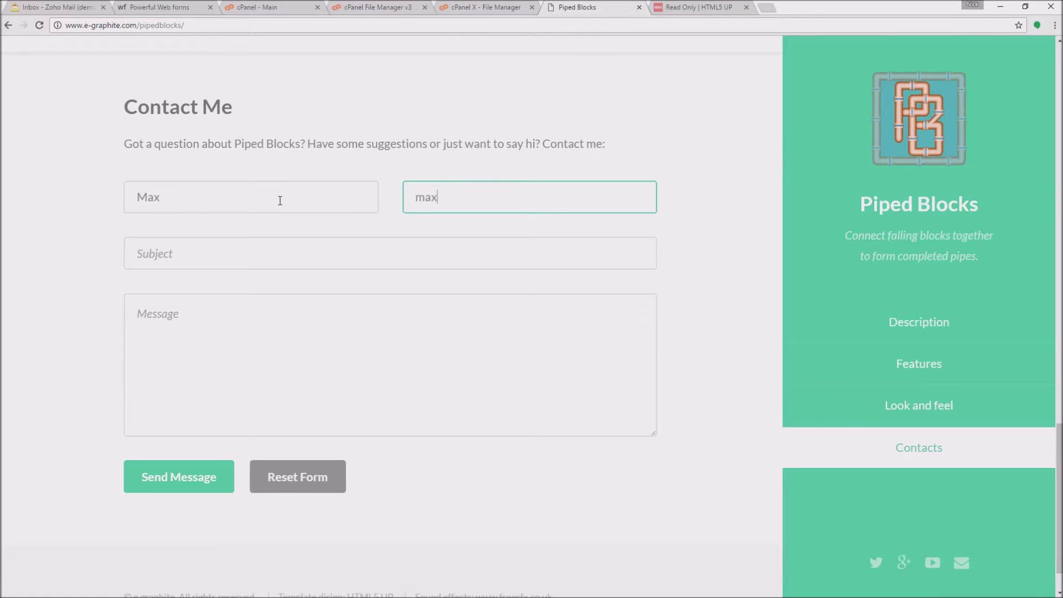
# - Send Max's message with subject 'I like this game' and text 'I like it!!!'
pyautogui.press('Tab')
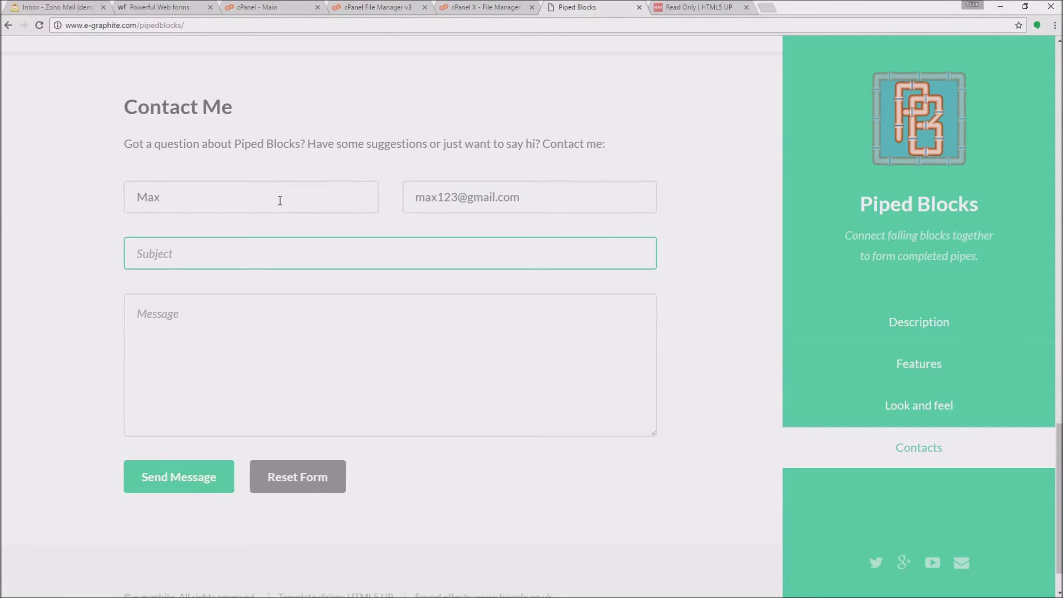
pyautogui.write('I like th')
pyautogui.write('is game')
pyautogui.press('Tab')
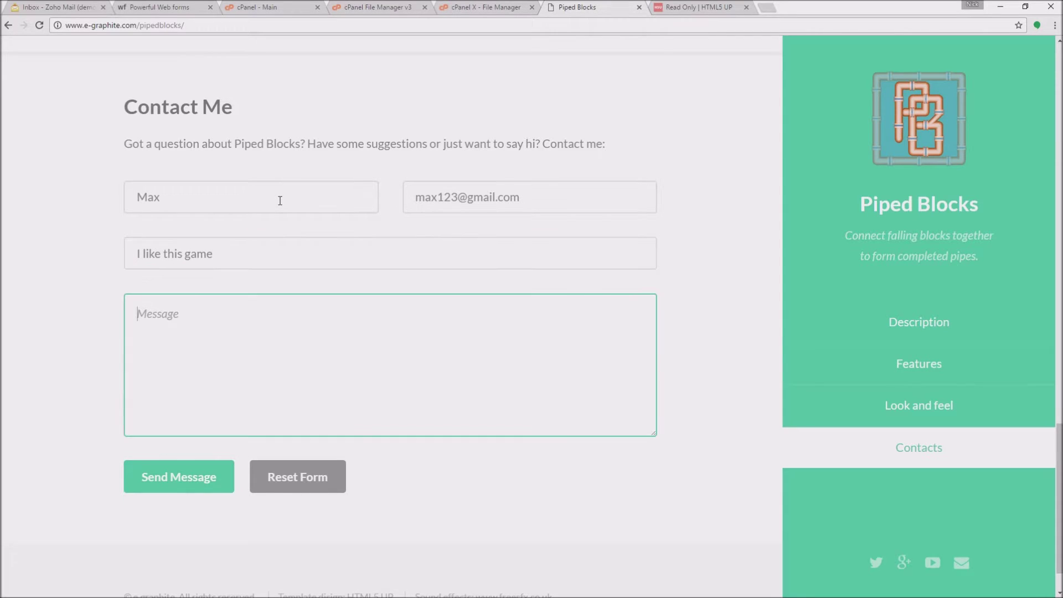
pyautogui.write('I like it')
pyautogui.write('!!!')
pyautogui.click(171, 476)
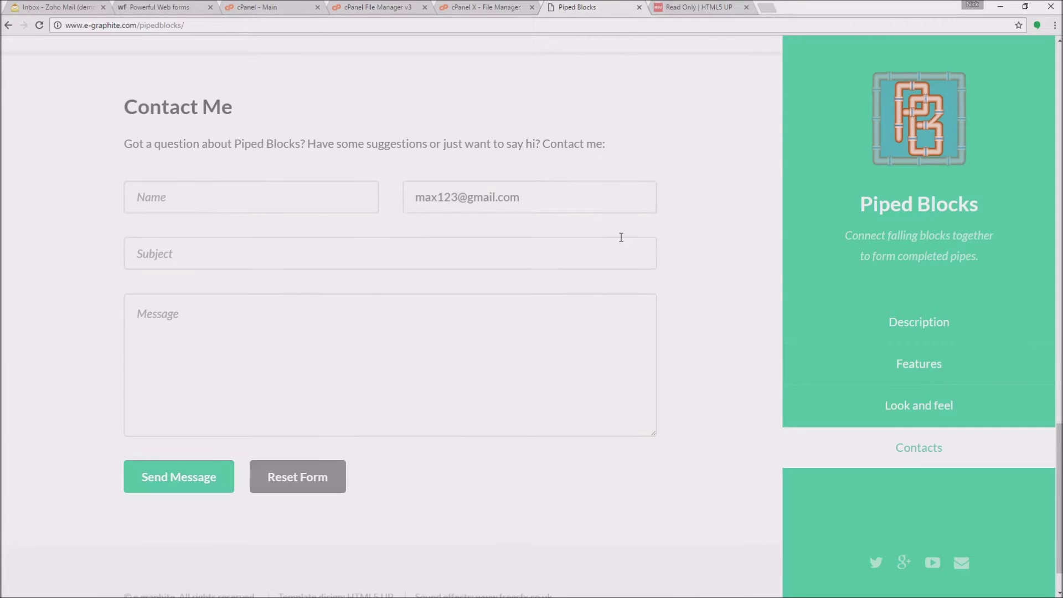
pyautogui.click(169, 9)
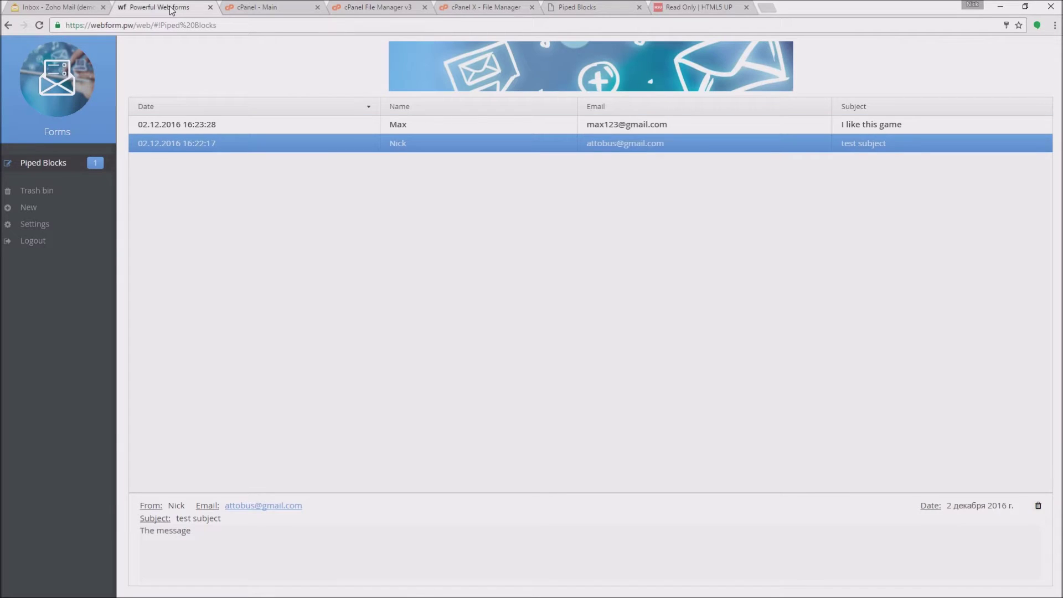
# - Open the newest 'I like this game' row in the Piped Blocks messages
pyautogui.click(256, 127)
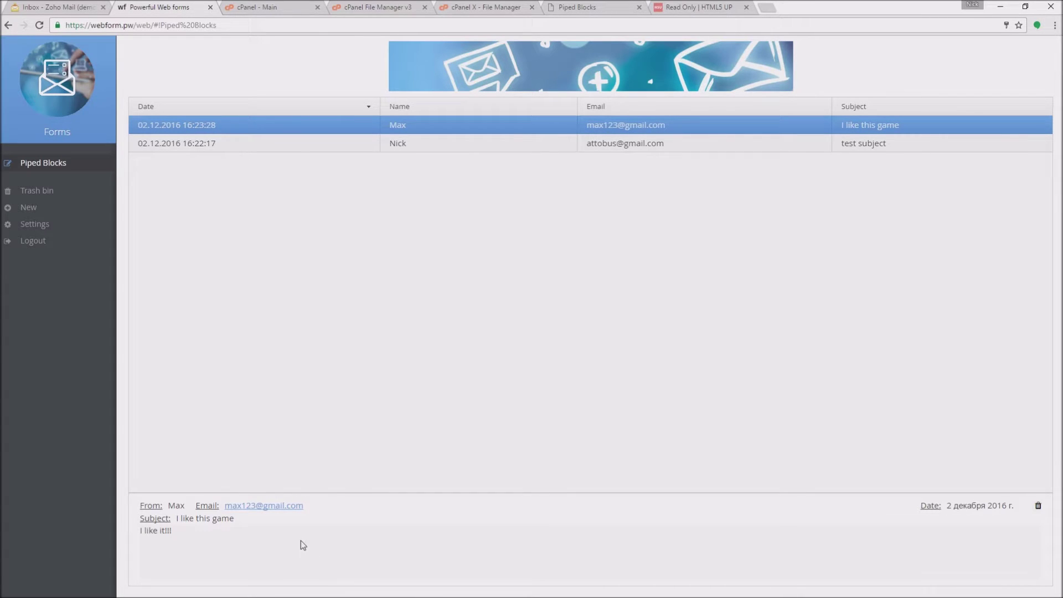
# - Trim the Piped Blocks form's OK message to just 'Thank you!'
pyautogui.click(30, 224)
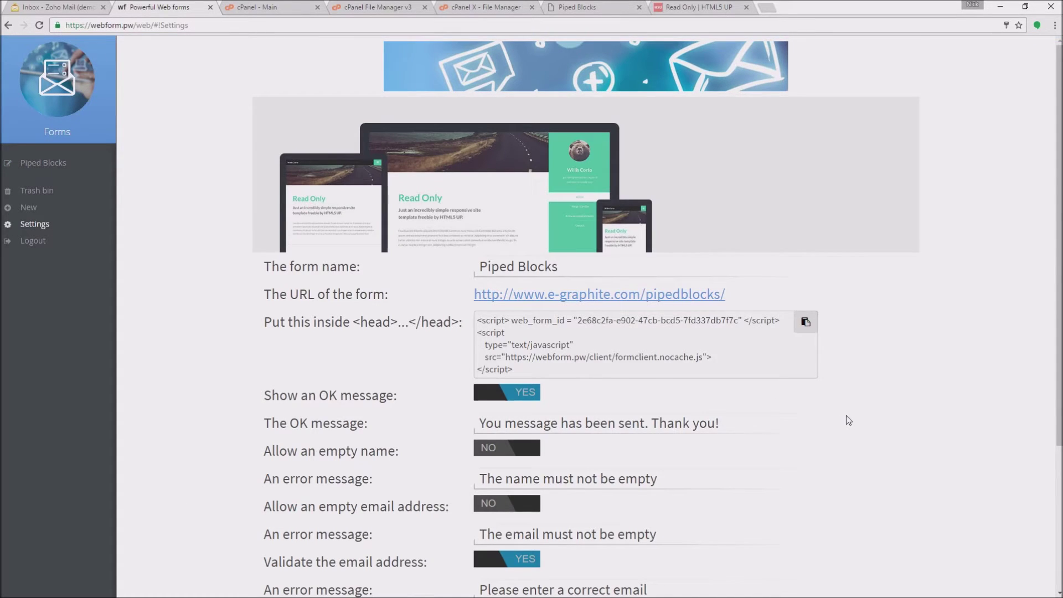
pyautogui.scroll(-3, 846, 415)
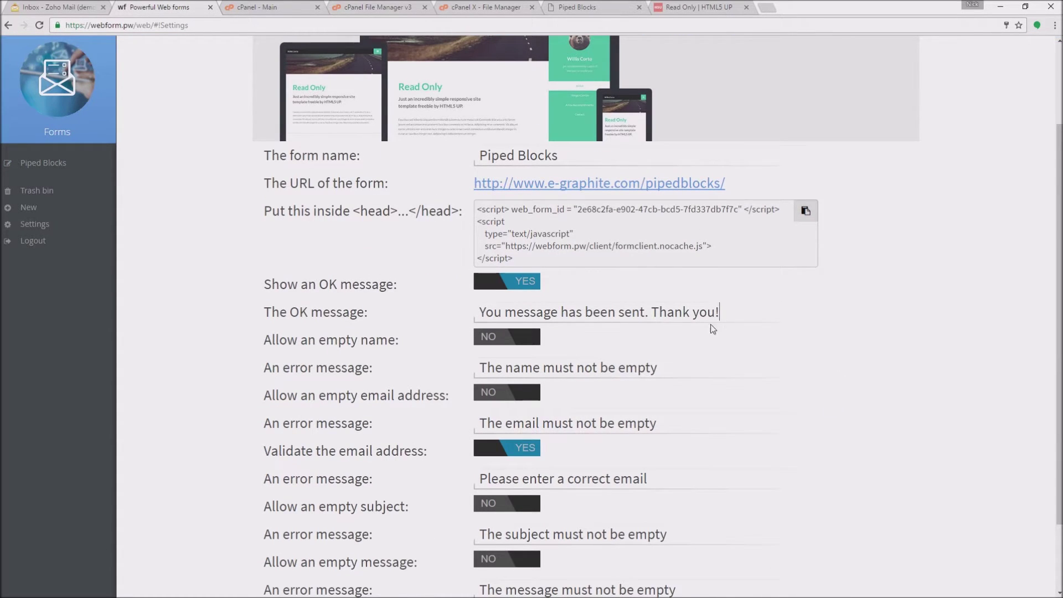
pyautogui.moveTo(651, 314); pyautogui.dragTo(455, 324)
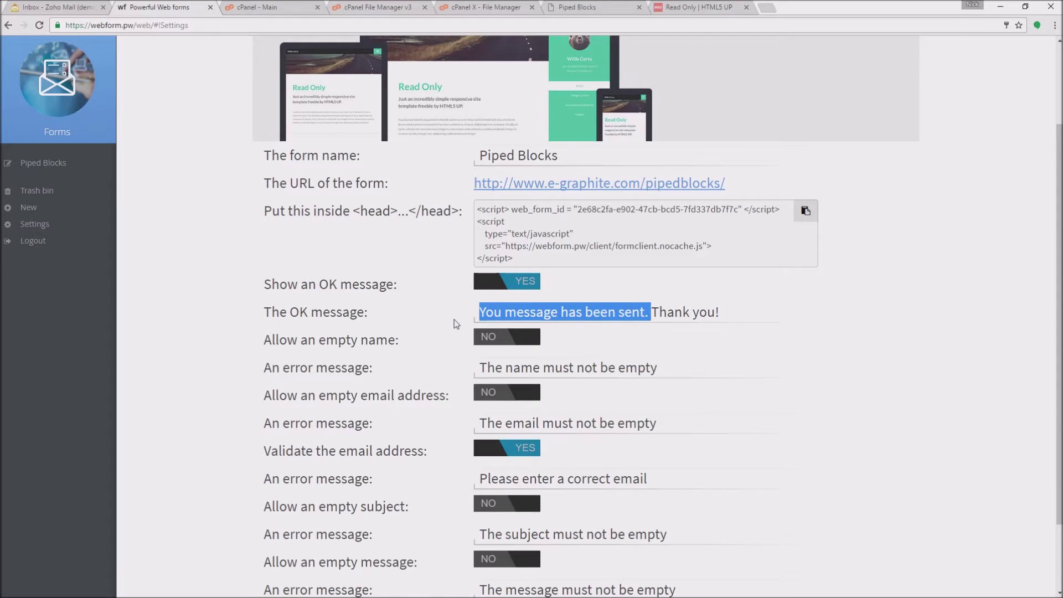
pyautogui.press('BackSpace')
pyautogui.scroll(-2, 694, 396)
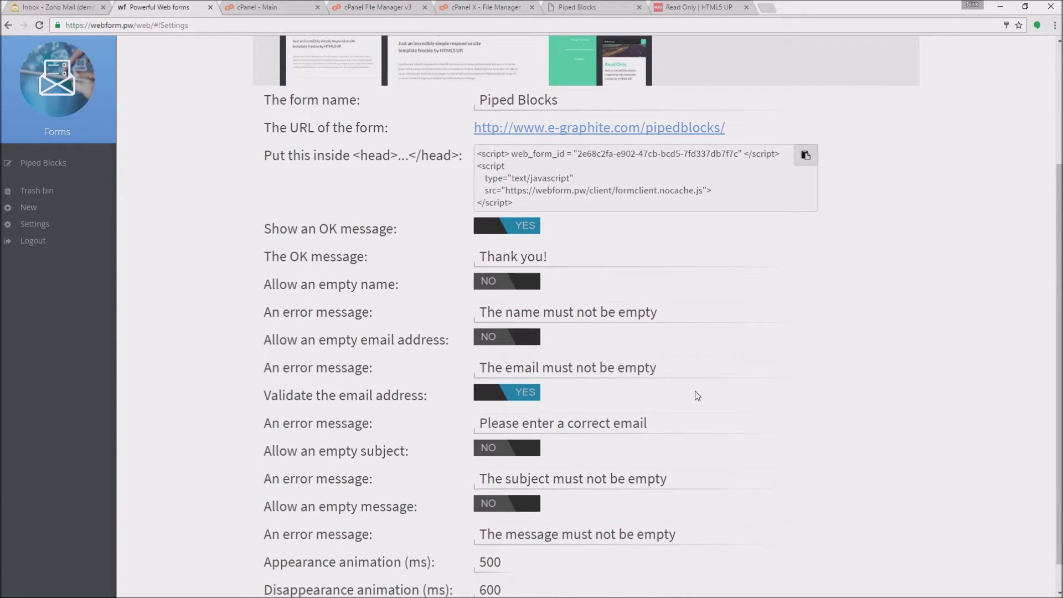
pyautogui.scroll(-1, 696, 396)
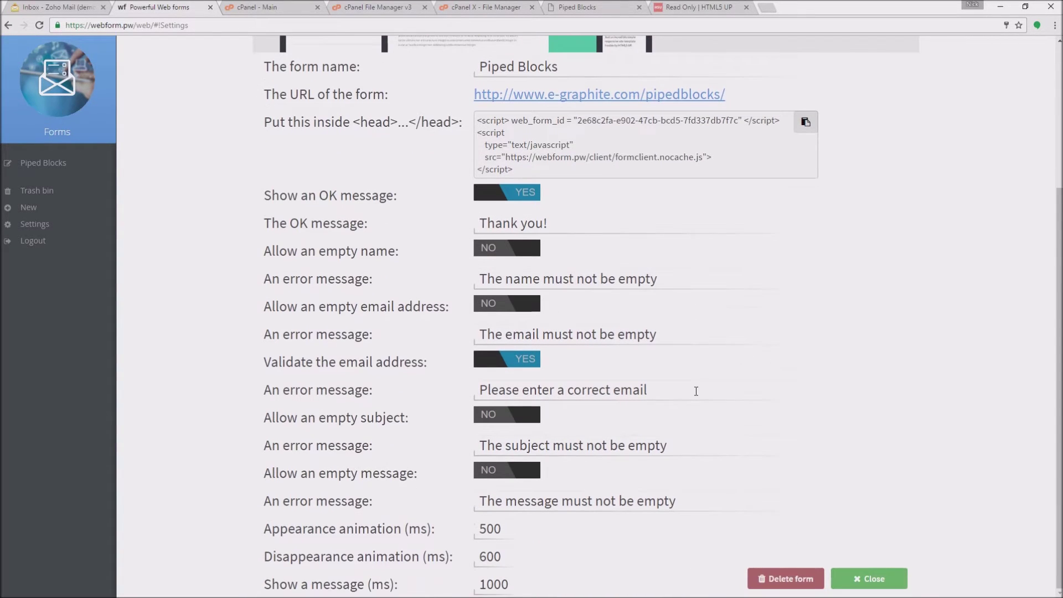
pyautogui.click(872, 586)
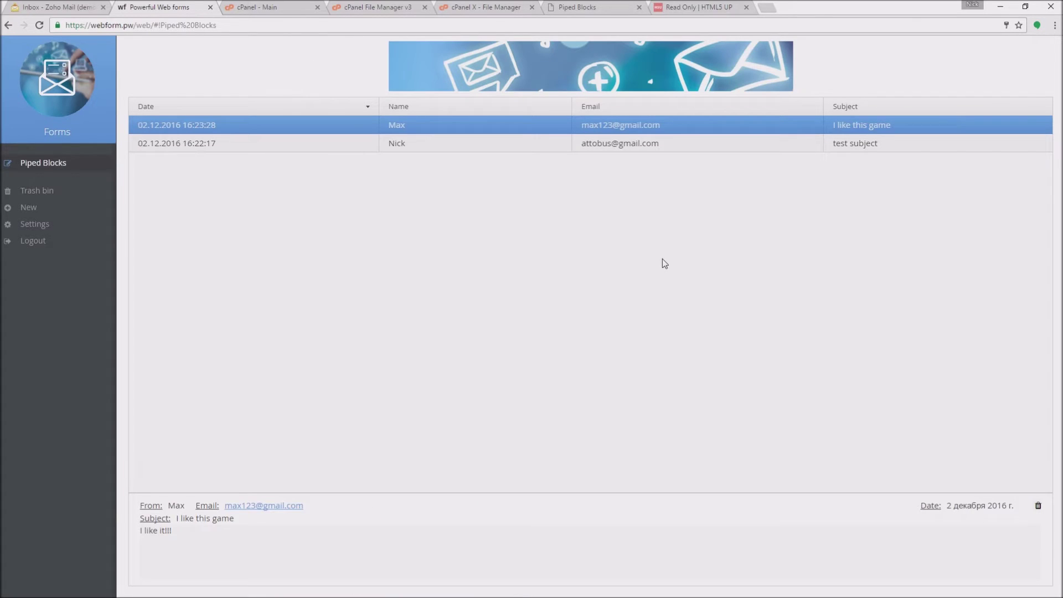
# - On the Piped Blocks site, send a test message from Max with subject 'test subject'
pyautogui.click(594, 7)
pyautogui.click(227, 205)
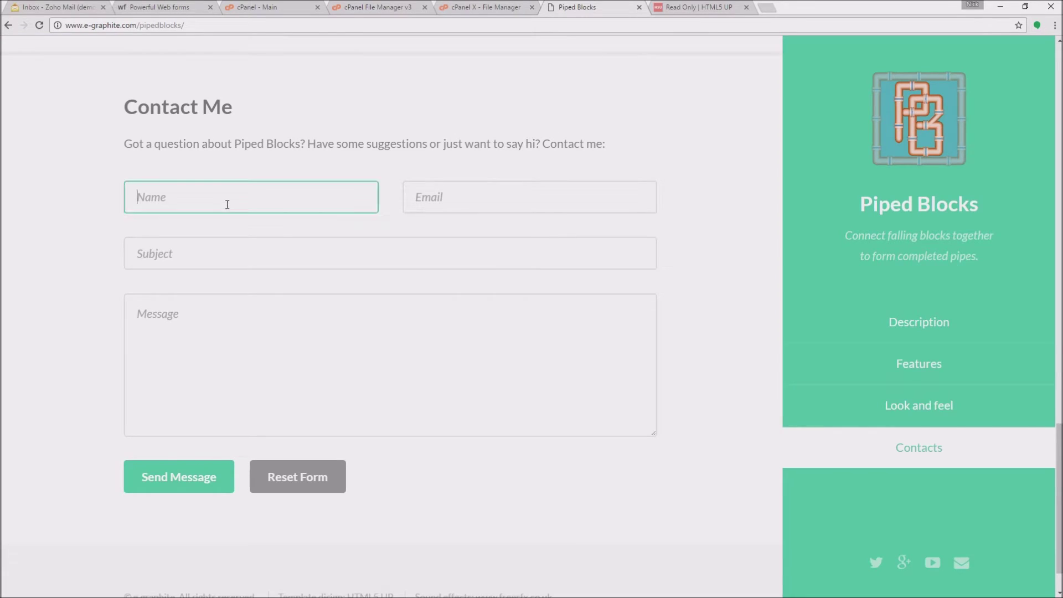
pyautogui.write('Max')
pyautogui.press('Tab')
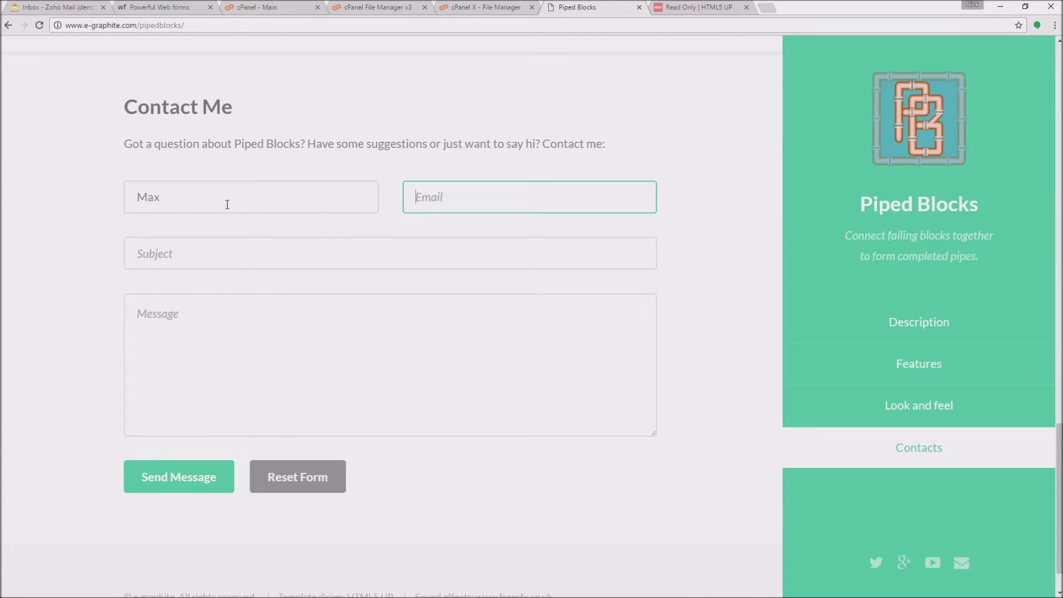
pyautogui.press('Tab')
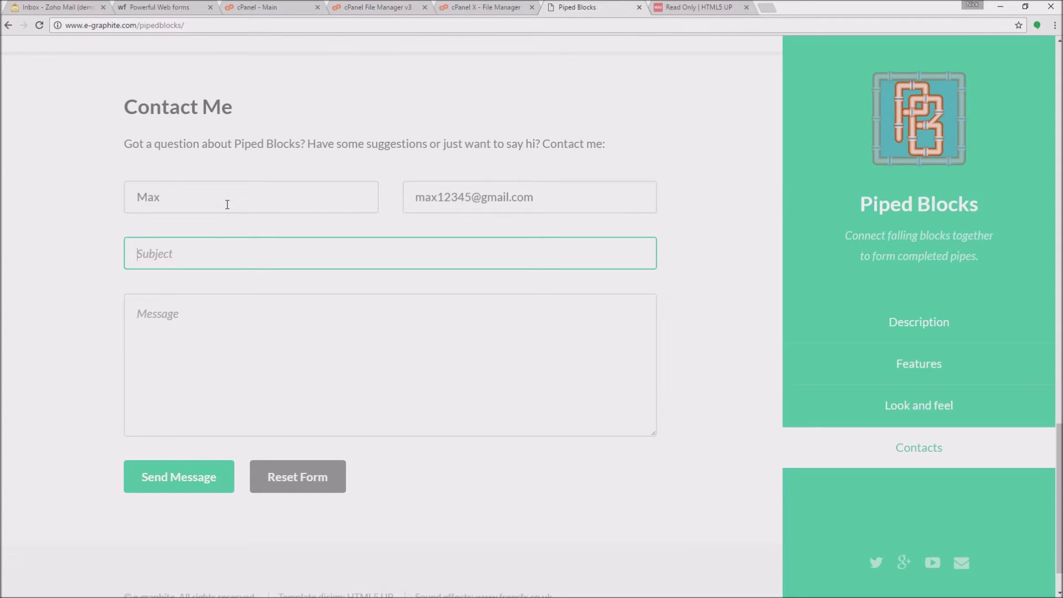
pyautogui.write('test')
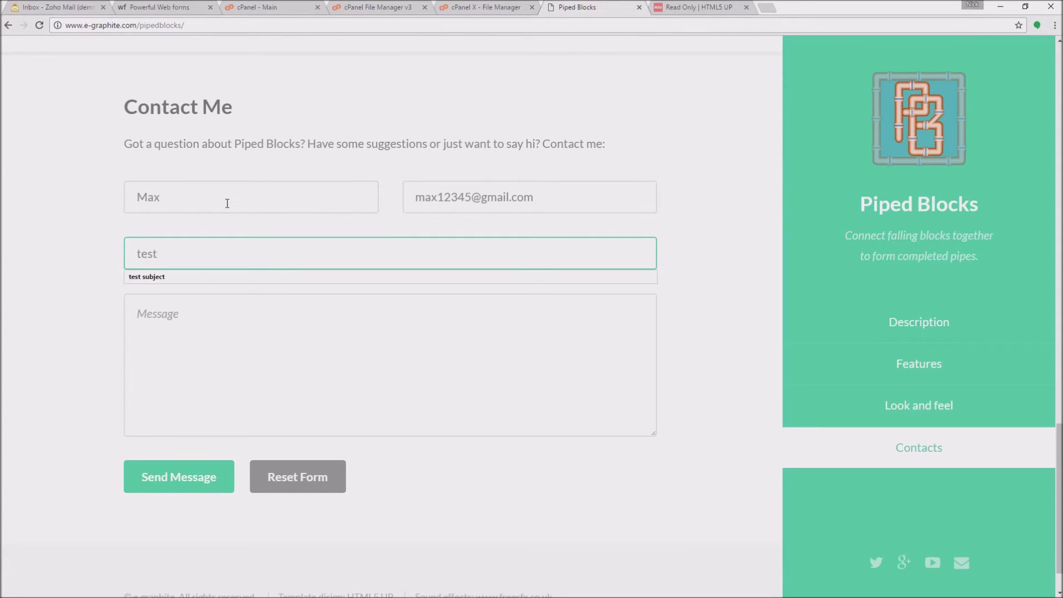
pyautogui.press('Down')
pyautogui.press('Return')
pyautogui.press('Tab')
pyautogui.write('test message')
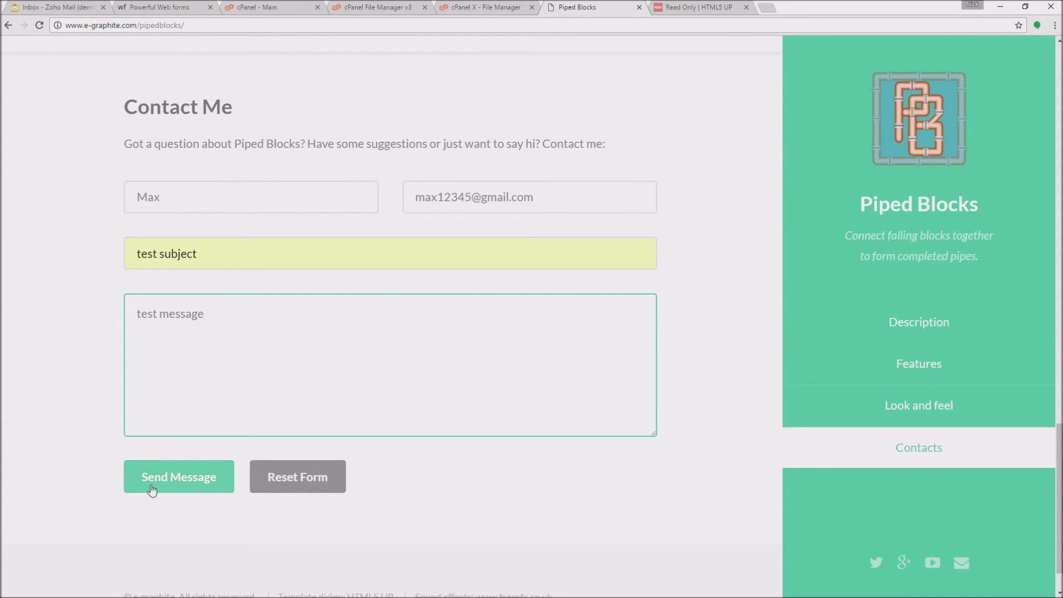
pyautogui.click(153, 480)
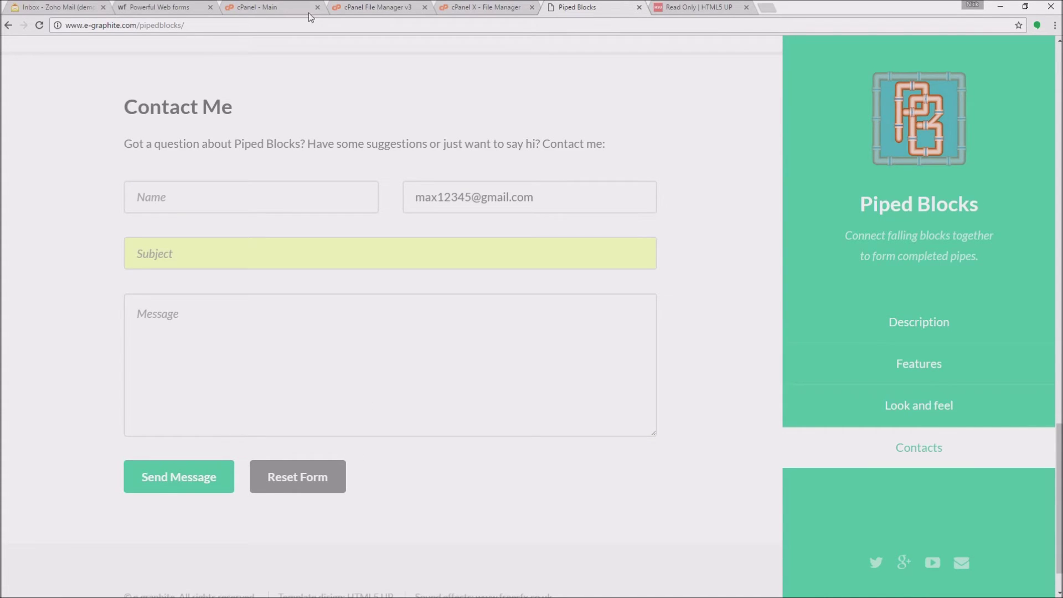
# - Open Max's new submission in webform.pw, then the form's settings
pyautogui.click(160, 5)
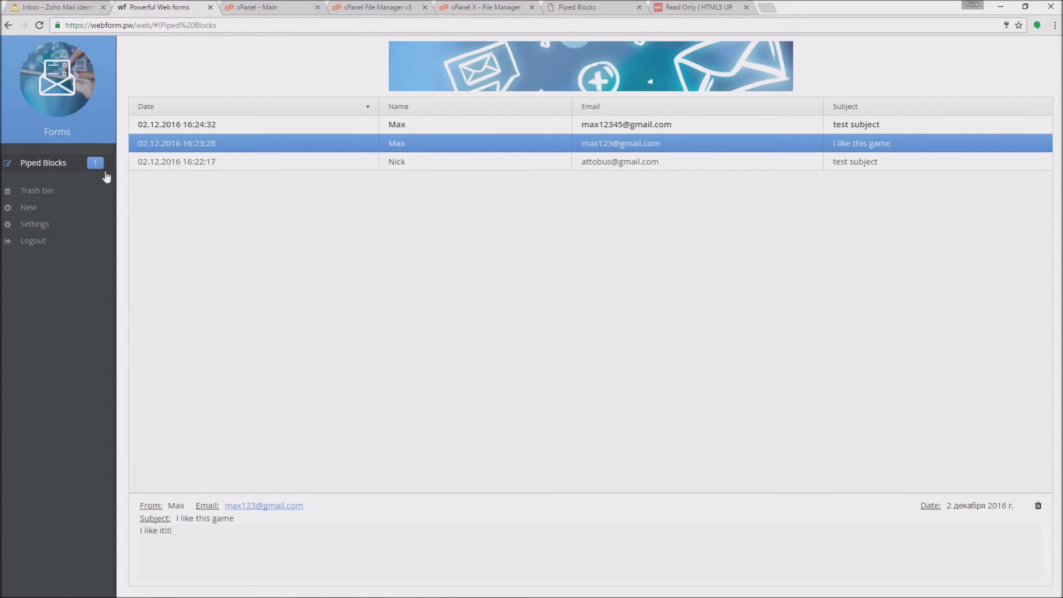
pyautogui.click(223, 126)
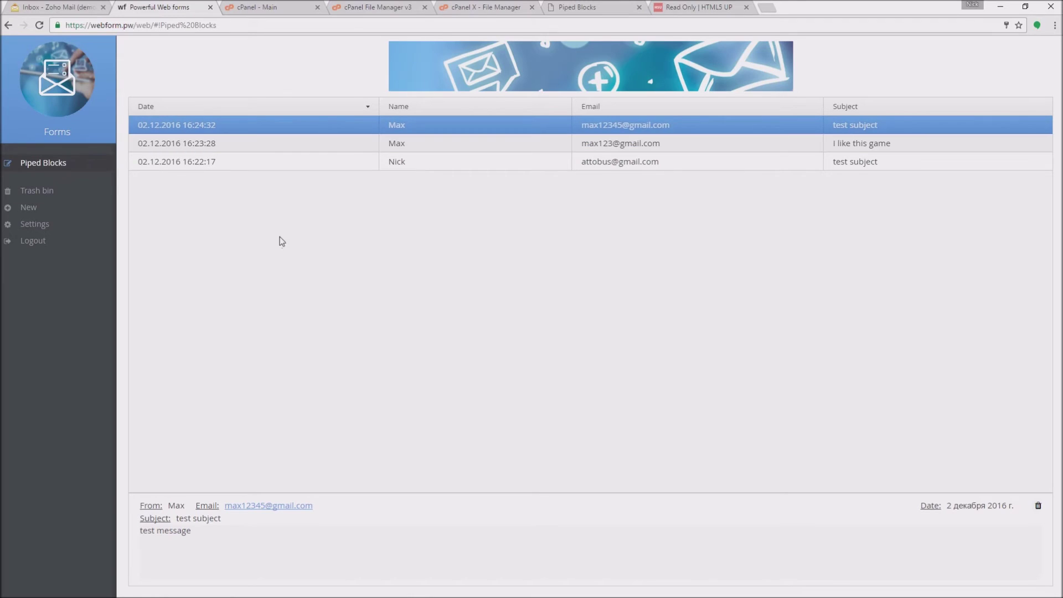
pyautogui.click(51, 232)
pyautogui.scroll(-2, 653, 390)
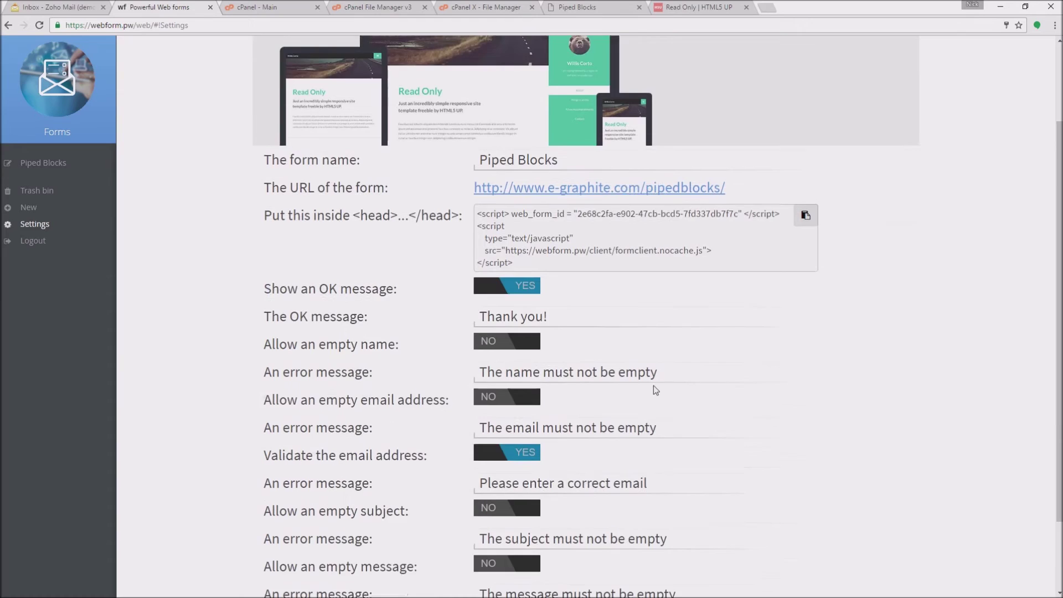
pyautogui.scroll(-1, 653, 389)
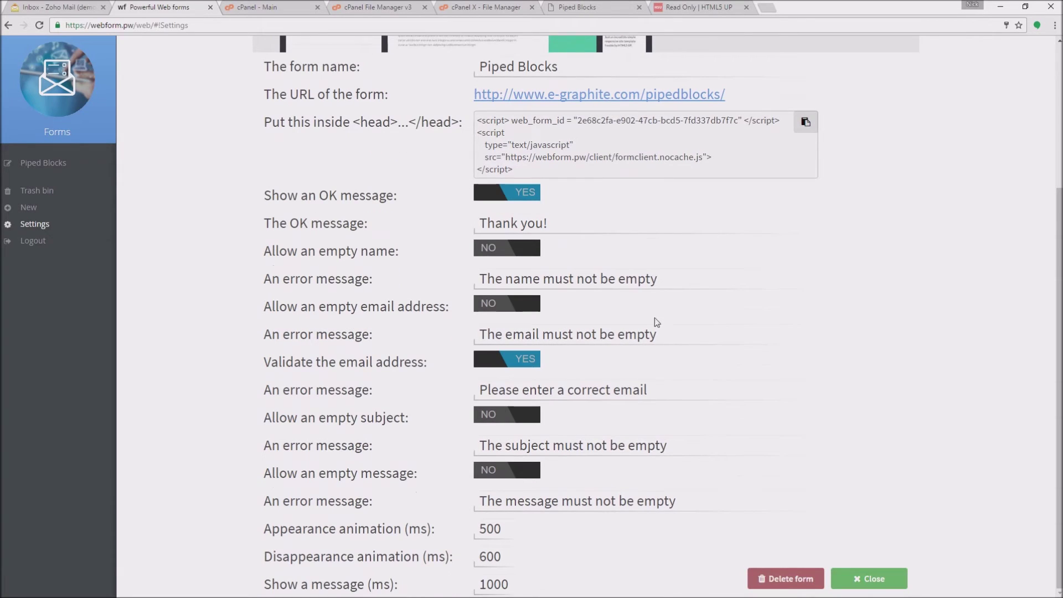
# - Turn 'Allow an empty name' on and close the form settings
pyautogui.click(533, 250)
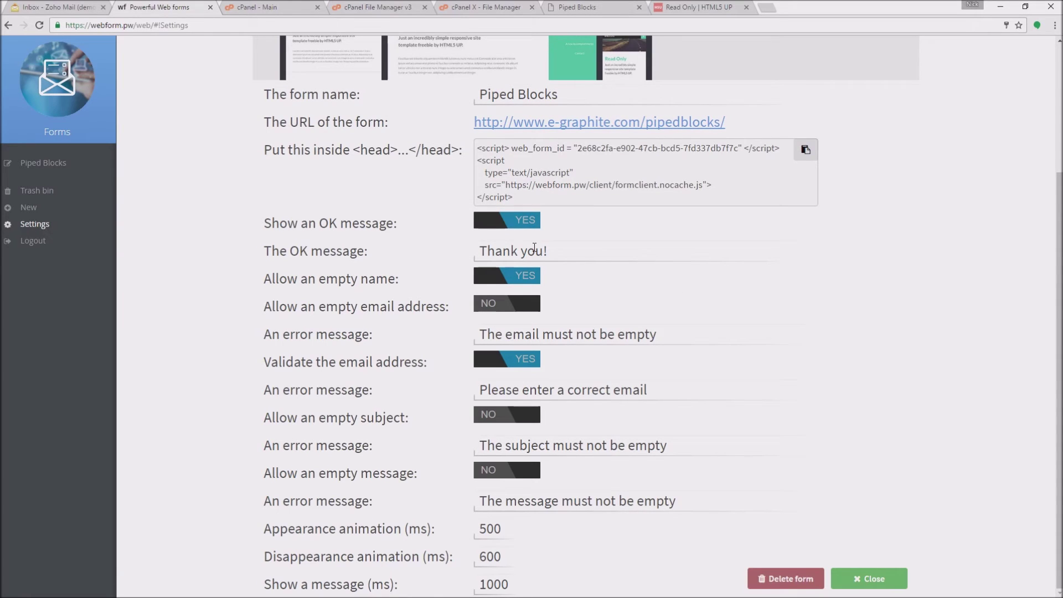
pyautogui.click(865, 581)
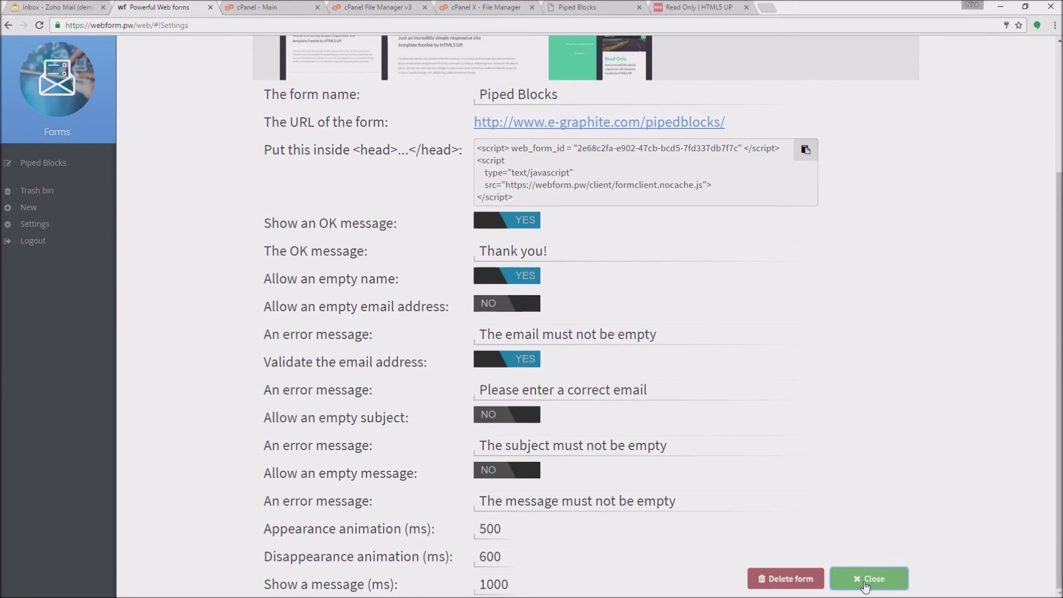
# - Try sending the empty Piped Blocks form and dismiss the empty-email error
pyautogui.click(577, 7)
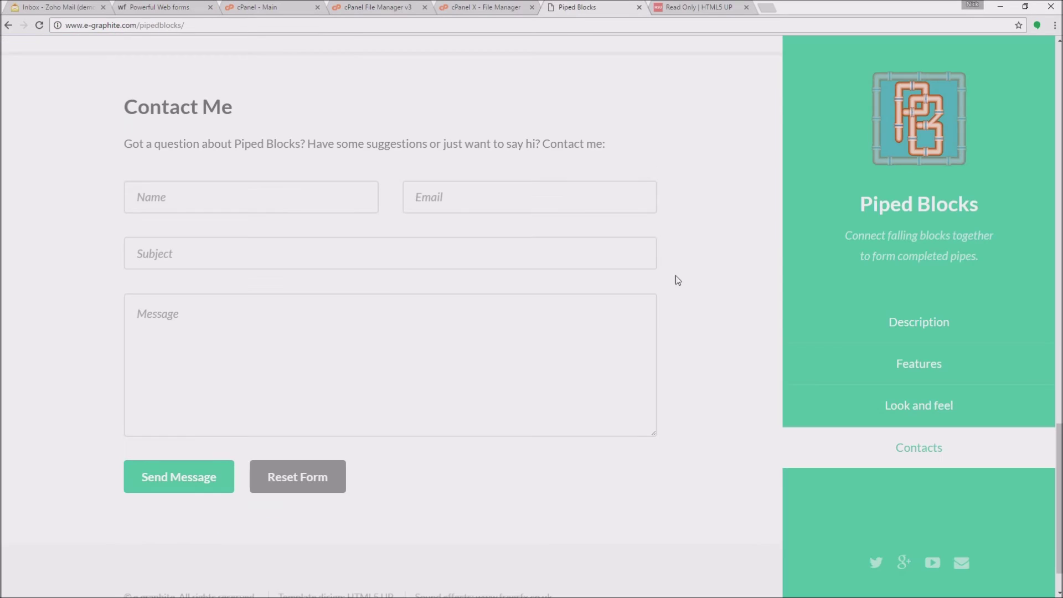
pyautogui.click(427, 195)
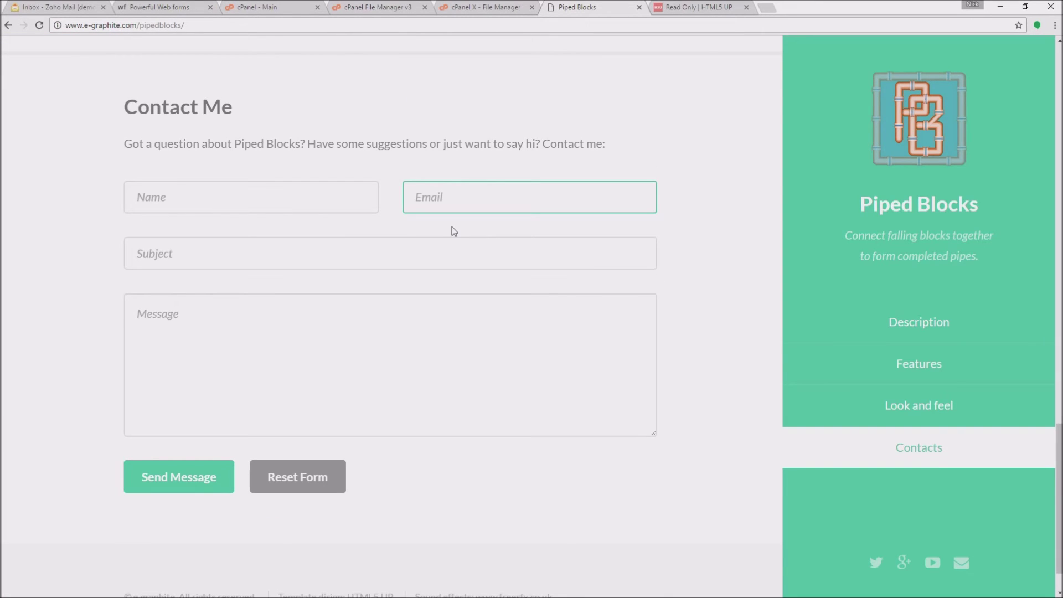
pyautogui.click(201, 479)
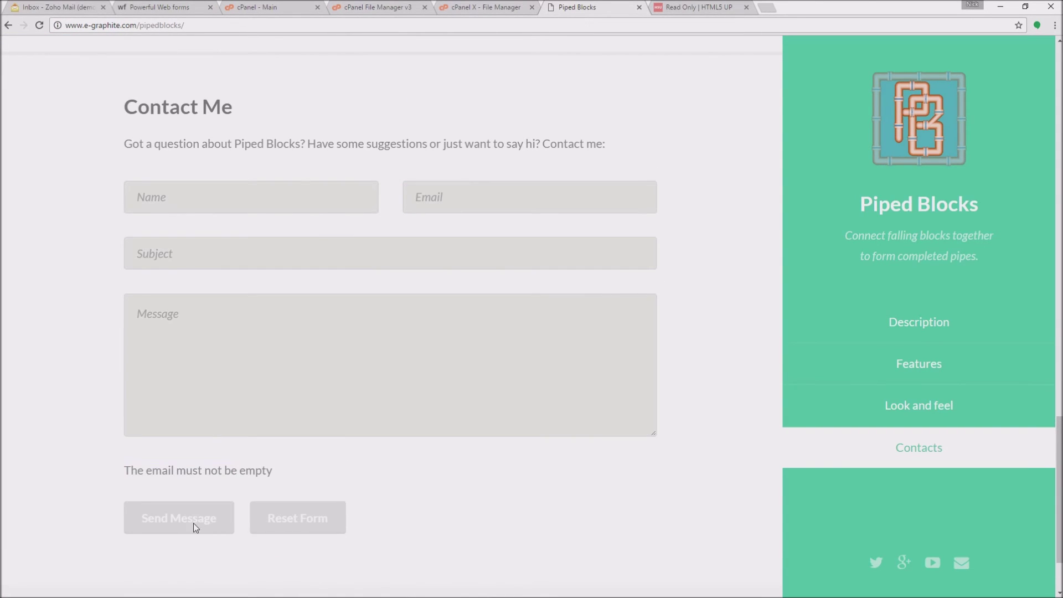
pyautogui.click(472, 197)
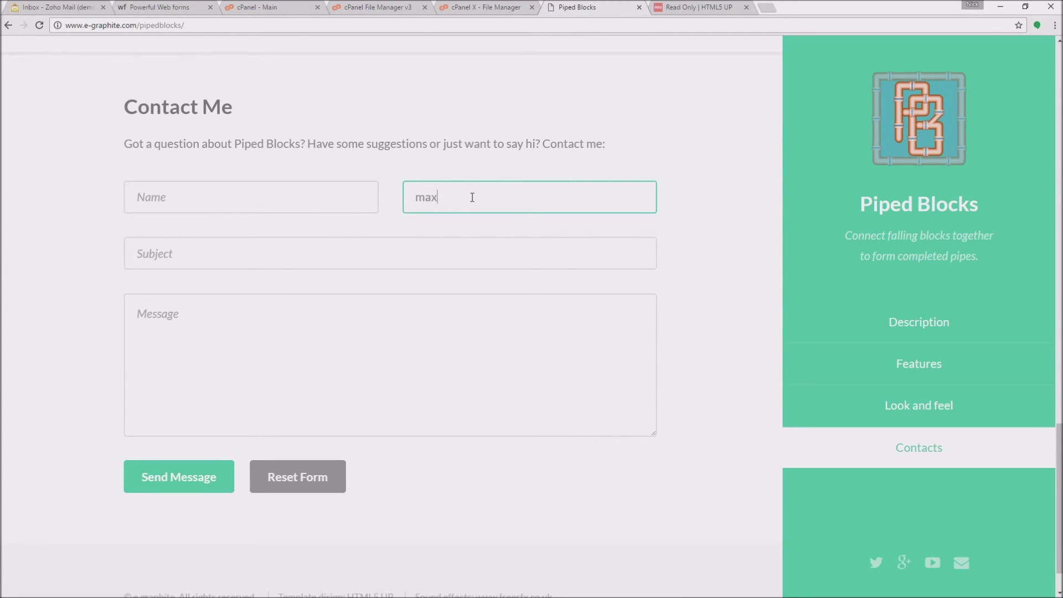
# - Send a test message with subject 'test subject' and the name left blank
pyautogui.press('Tab')
pyautogui.write('test')
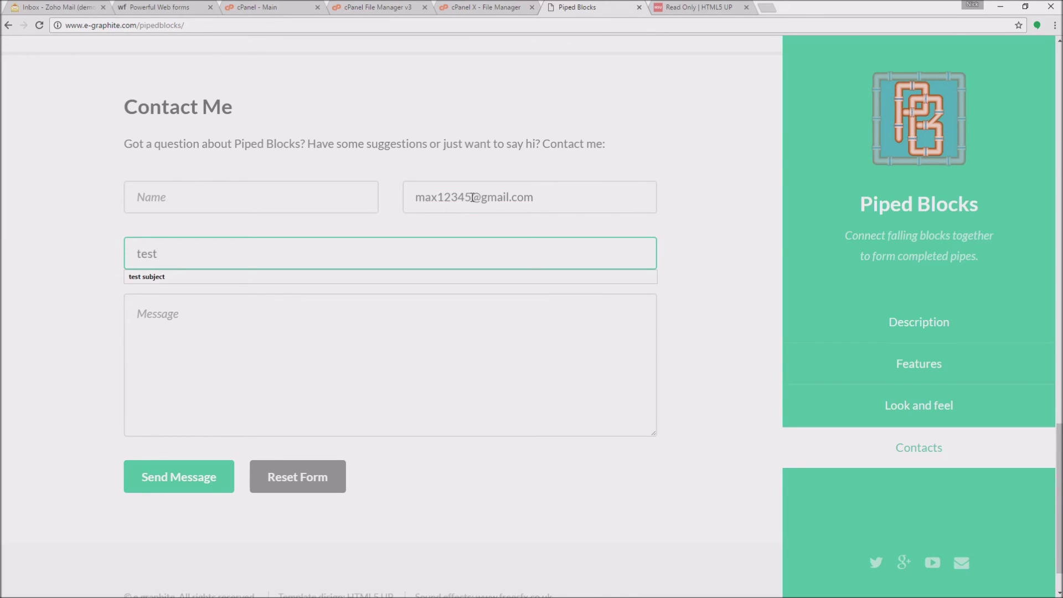
pyautogui.press('Down')
pyautogui.press('Tab')
pyautogui.write('test ')
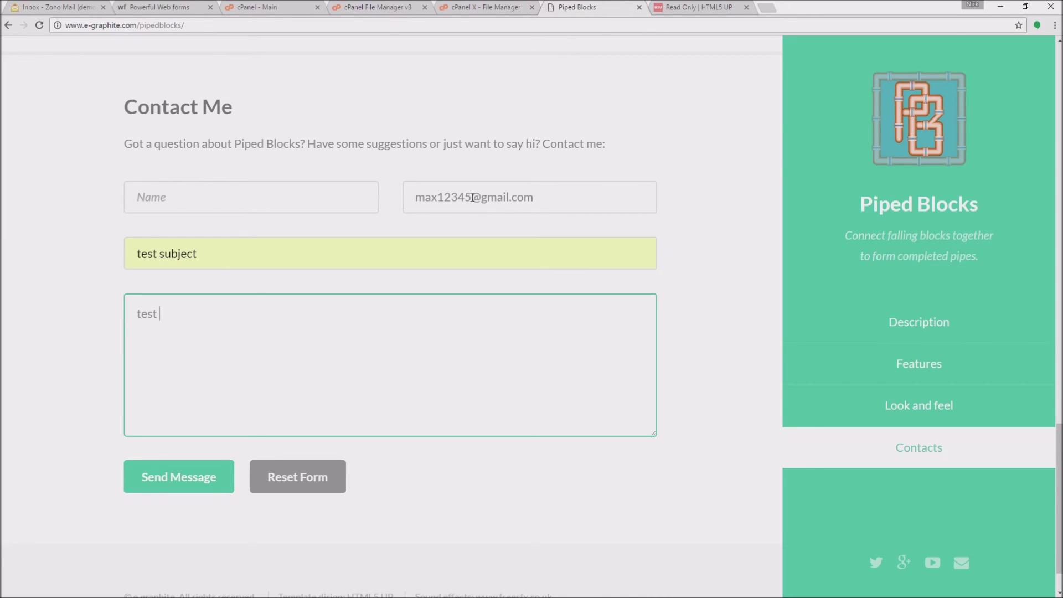
pyautogui.write('message')
pyautogui.click(183, 200)
pyautogui.click(189, 483)
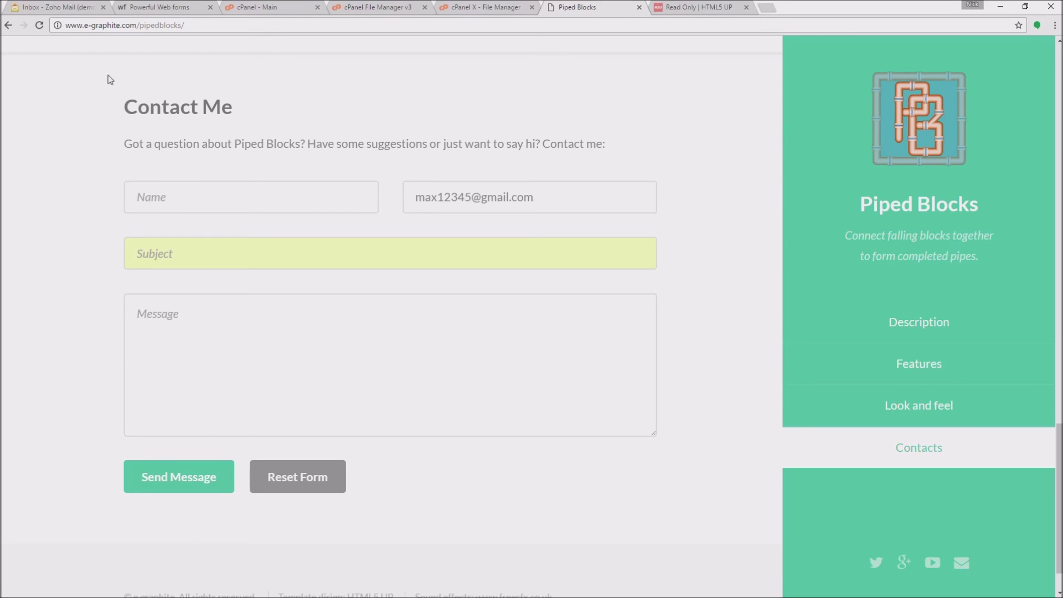
pyautogui.click(142, 8)
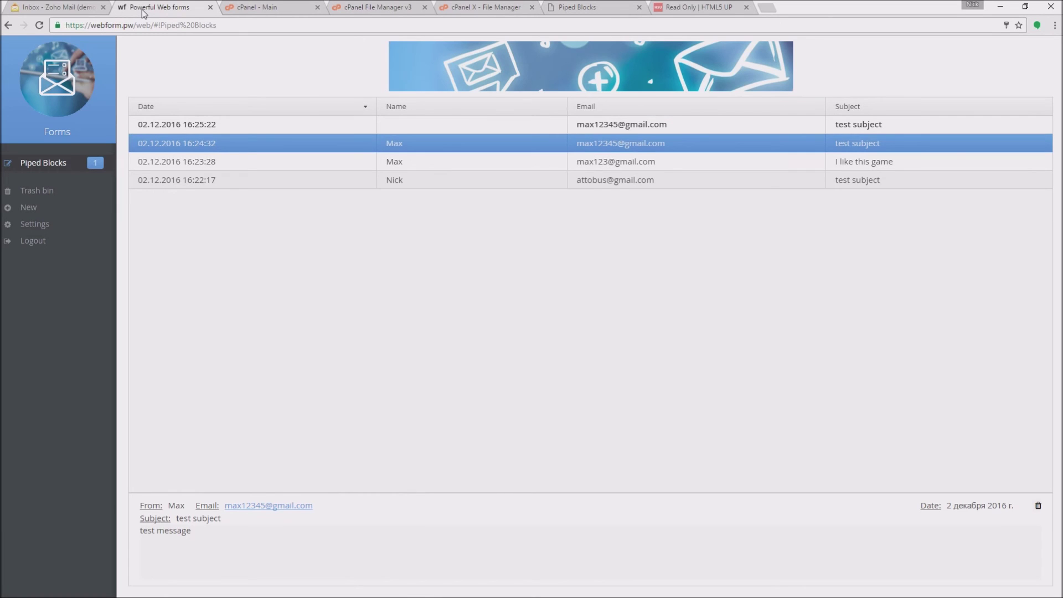
# - Open the nameless 16:25:22 submission and delete it from the inbox
pyautogui.click(261, 126)
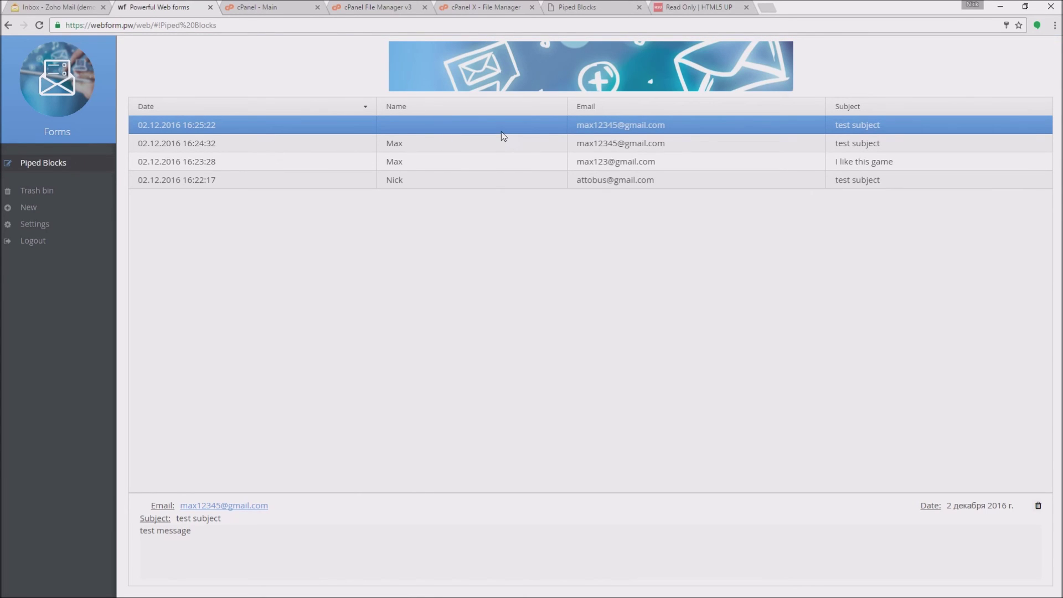
pyautogui.click(1038, 506)
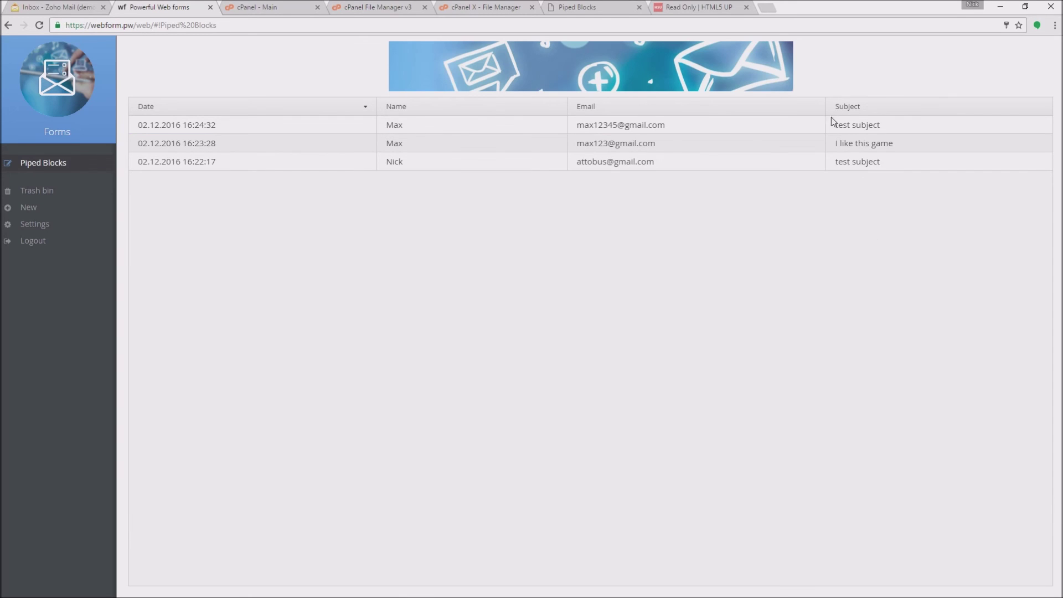